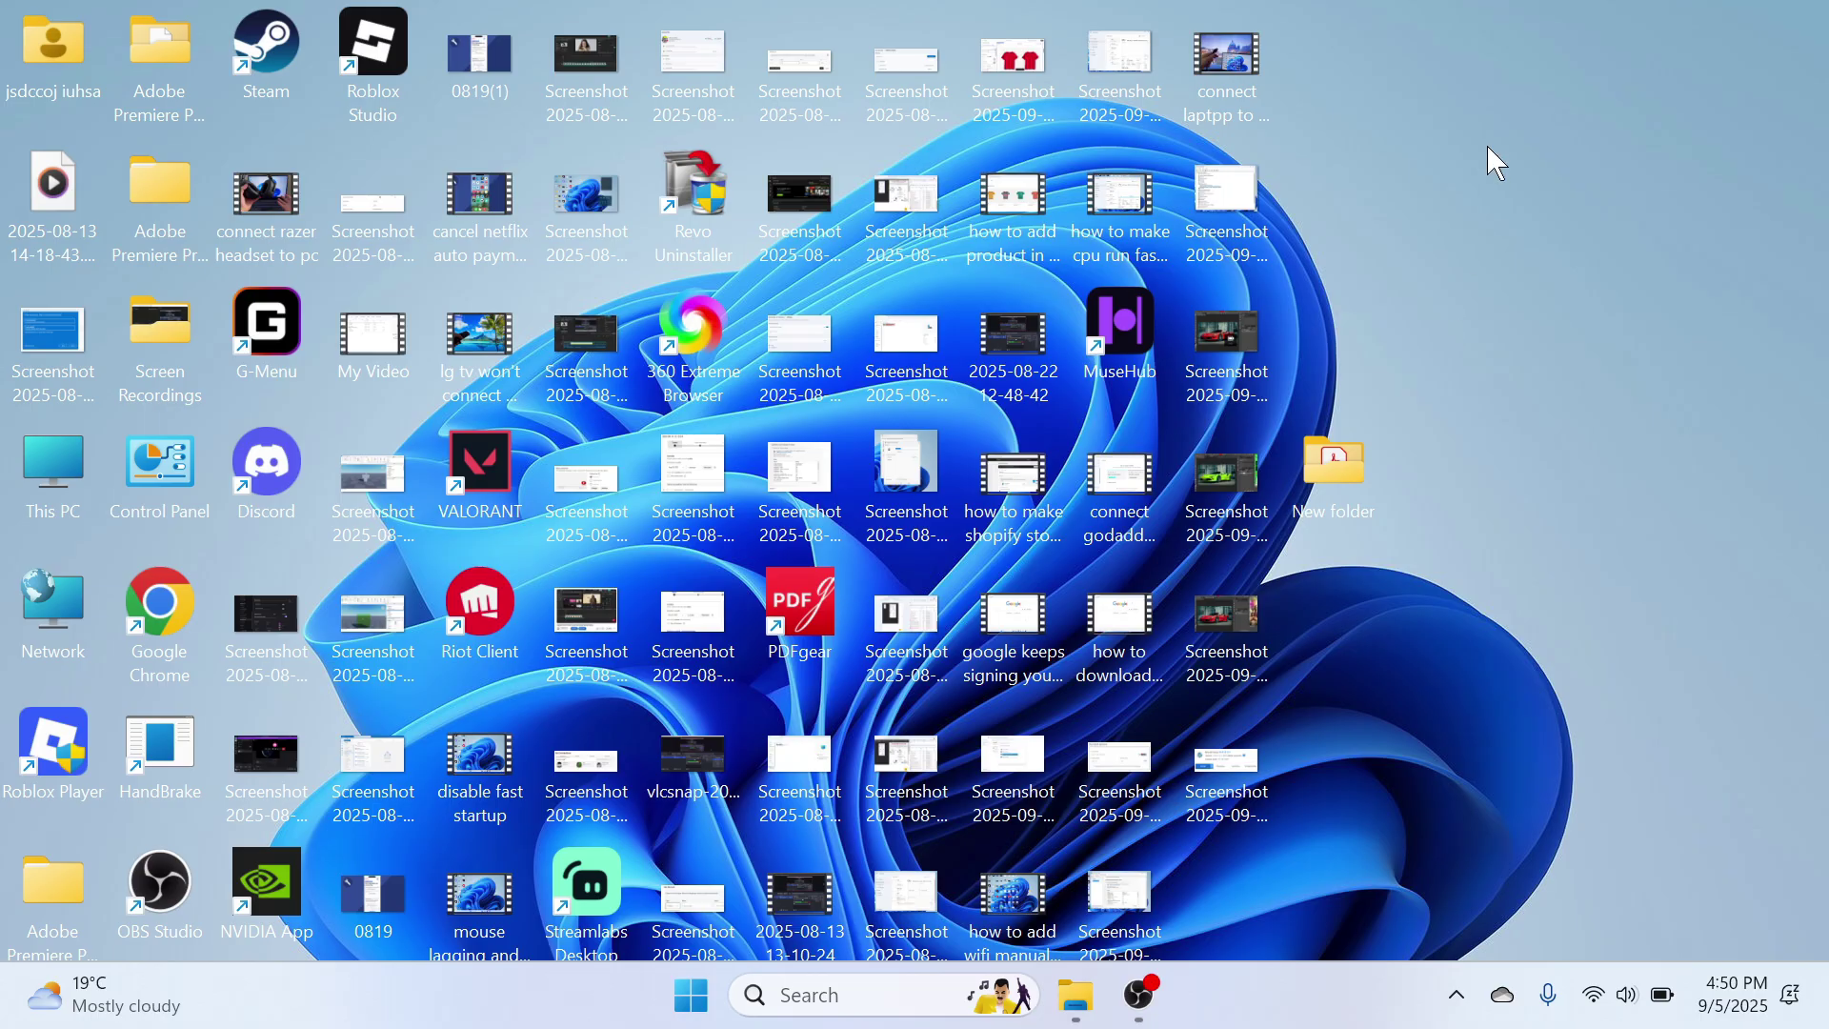
# Search Start for 'device' and launch Device Manager.
pyautogui.click(692, 995)
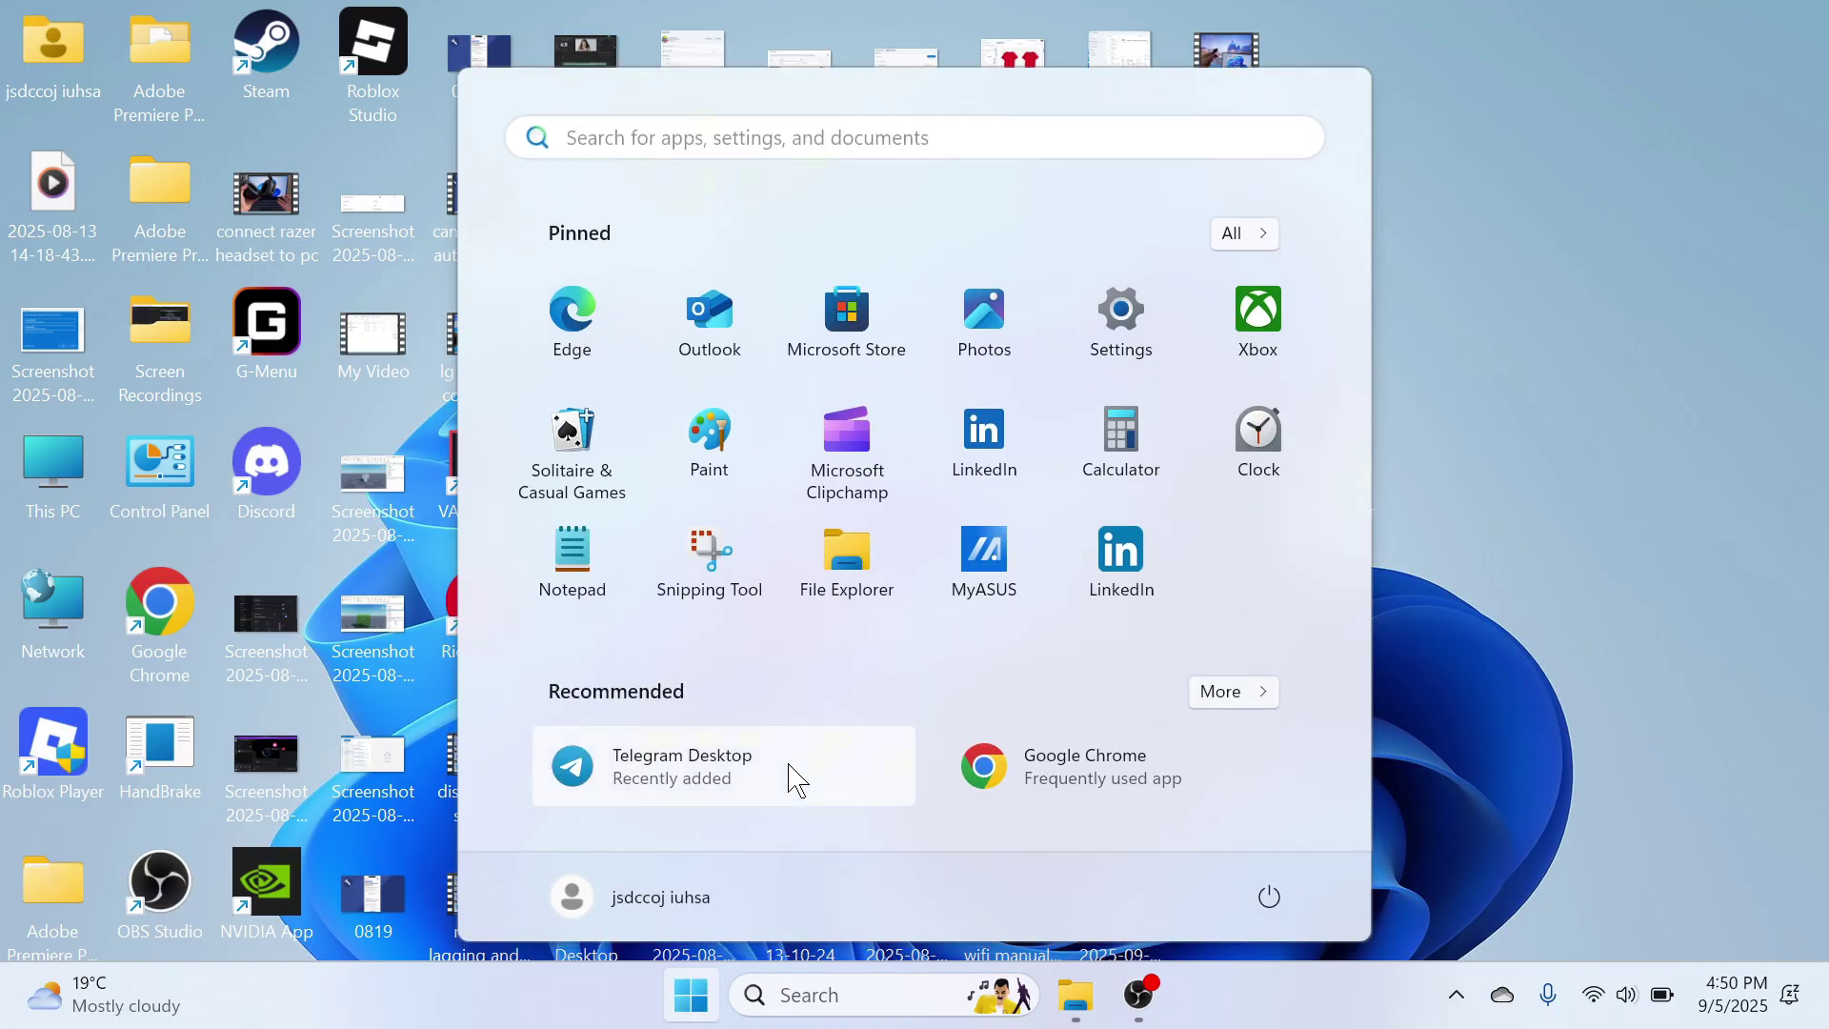
pyautogui.write('device')
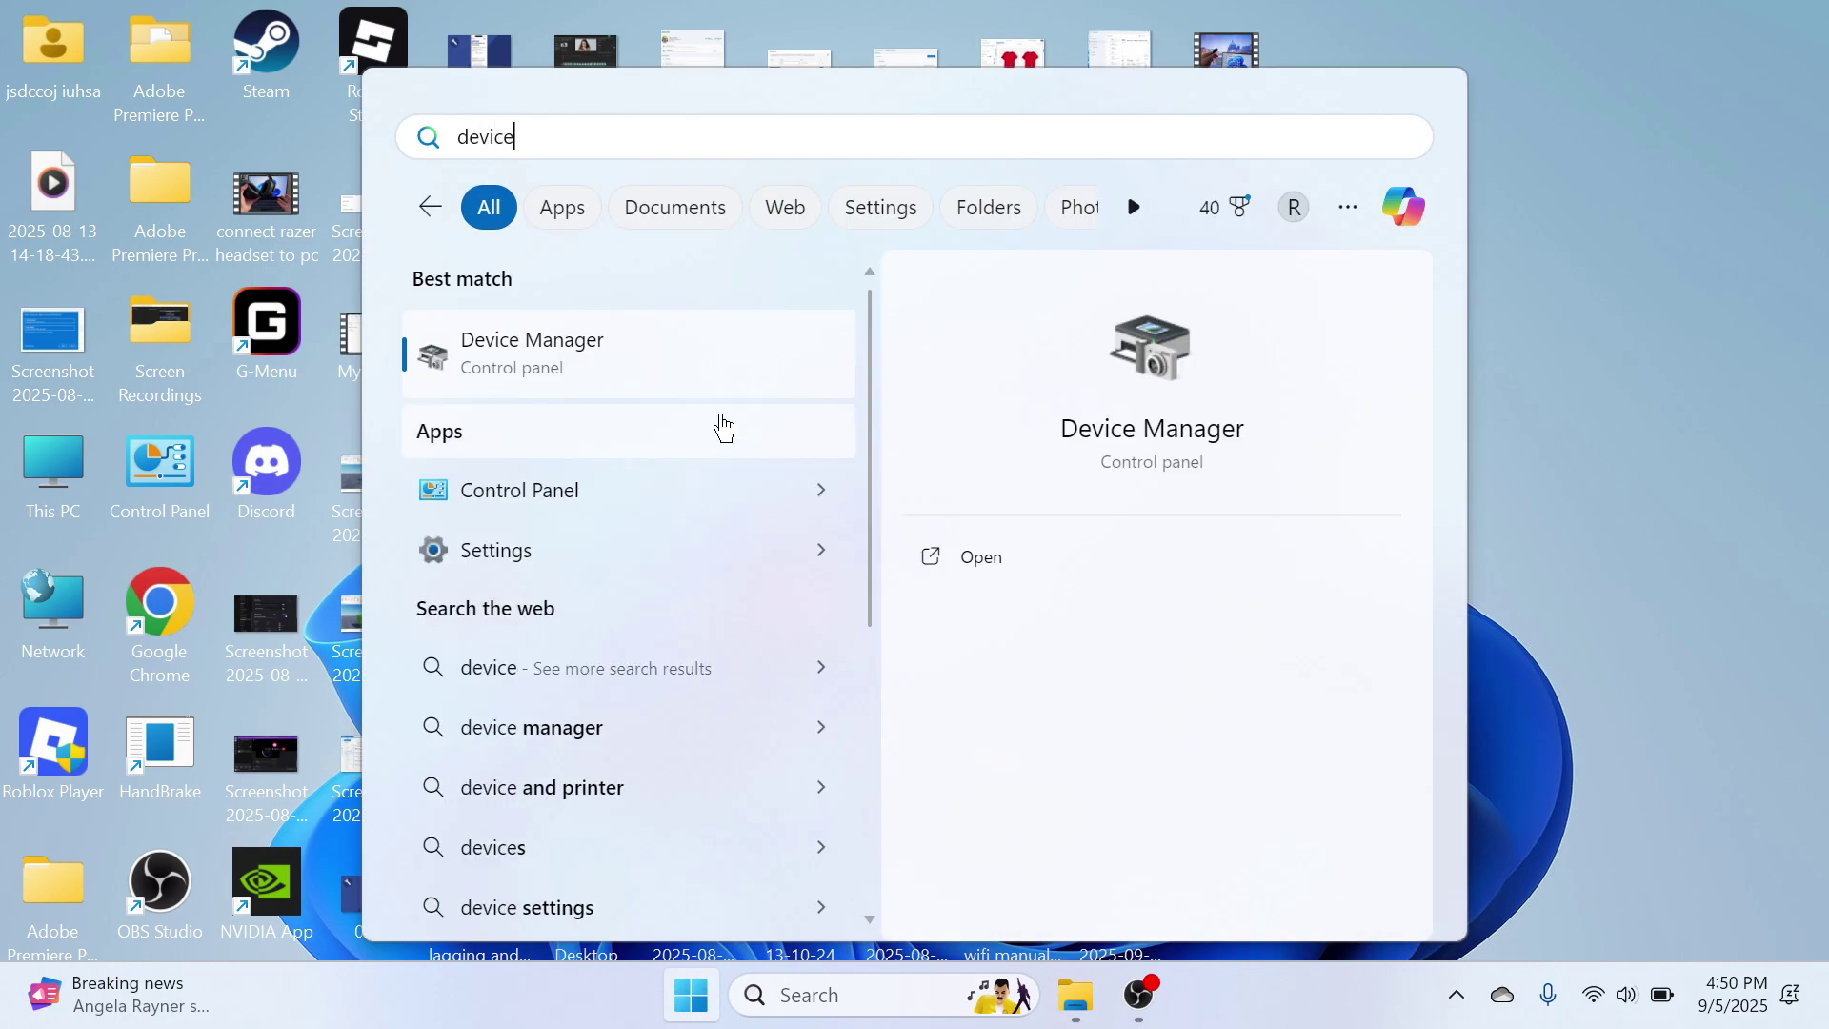
pyautogui.click(592, 386)
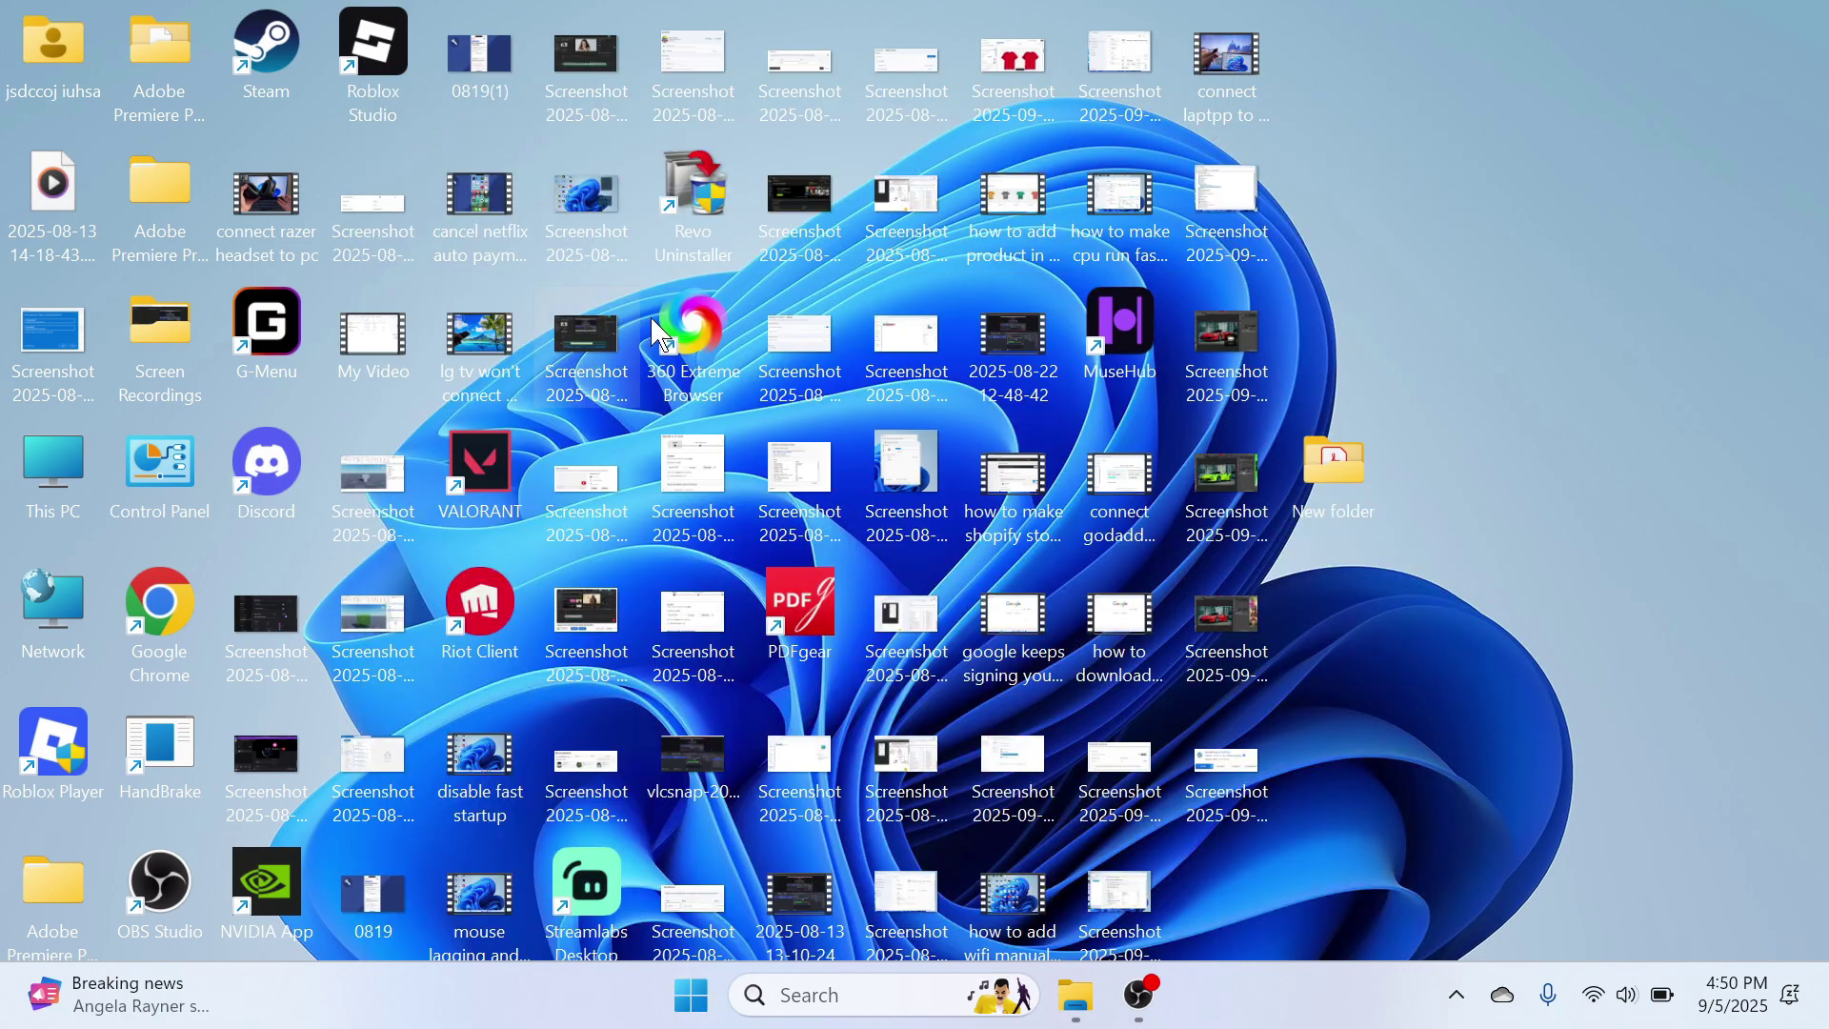
# Select the NVIDIA GeForce GTX 1660 Ti under Display adapters, scan for hardware changes, and show hidden devices.
pyautogui.click(45, 331)
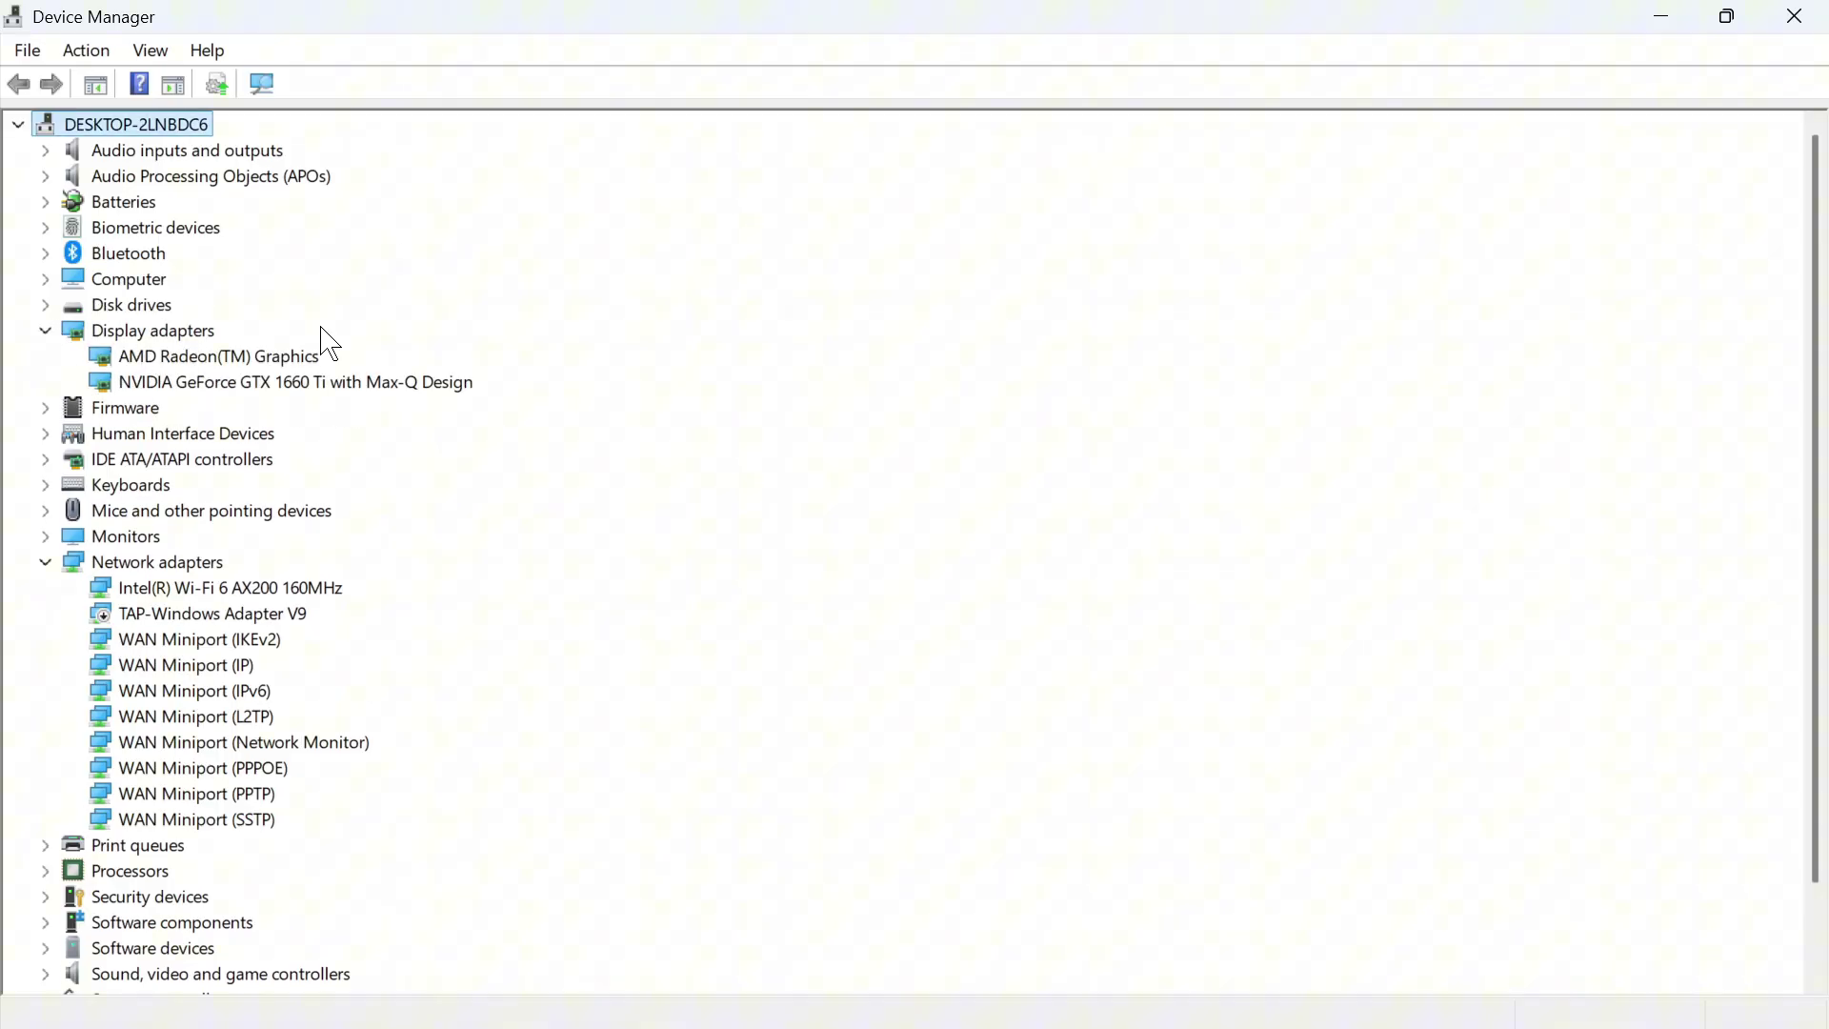
pyautogui.click(270, 394)
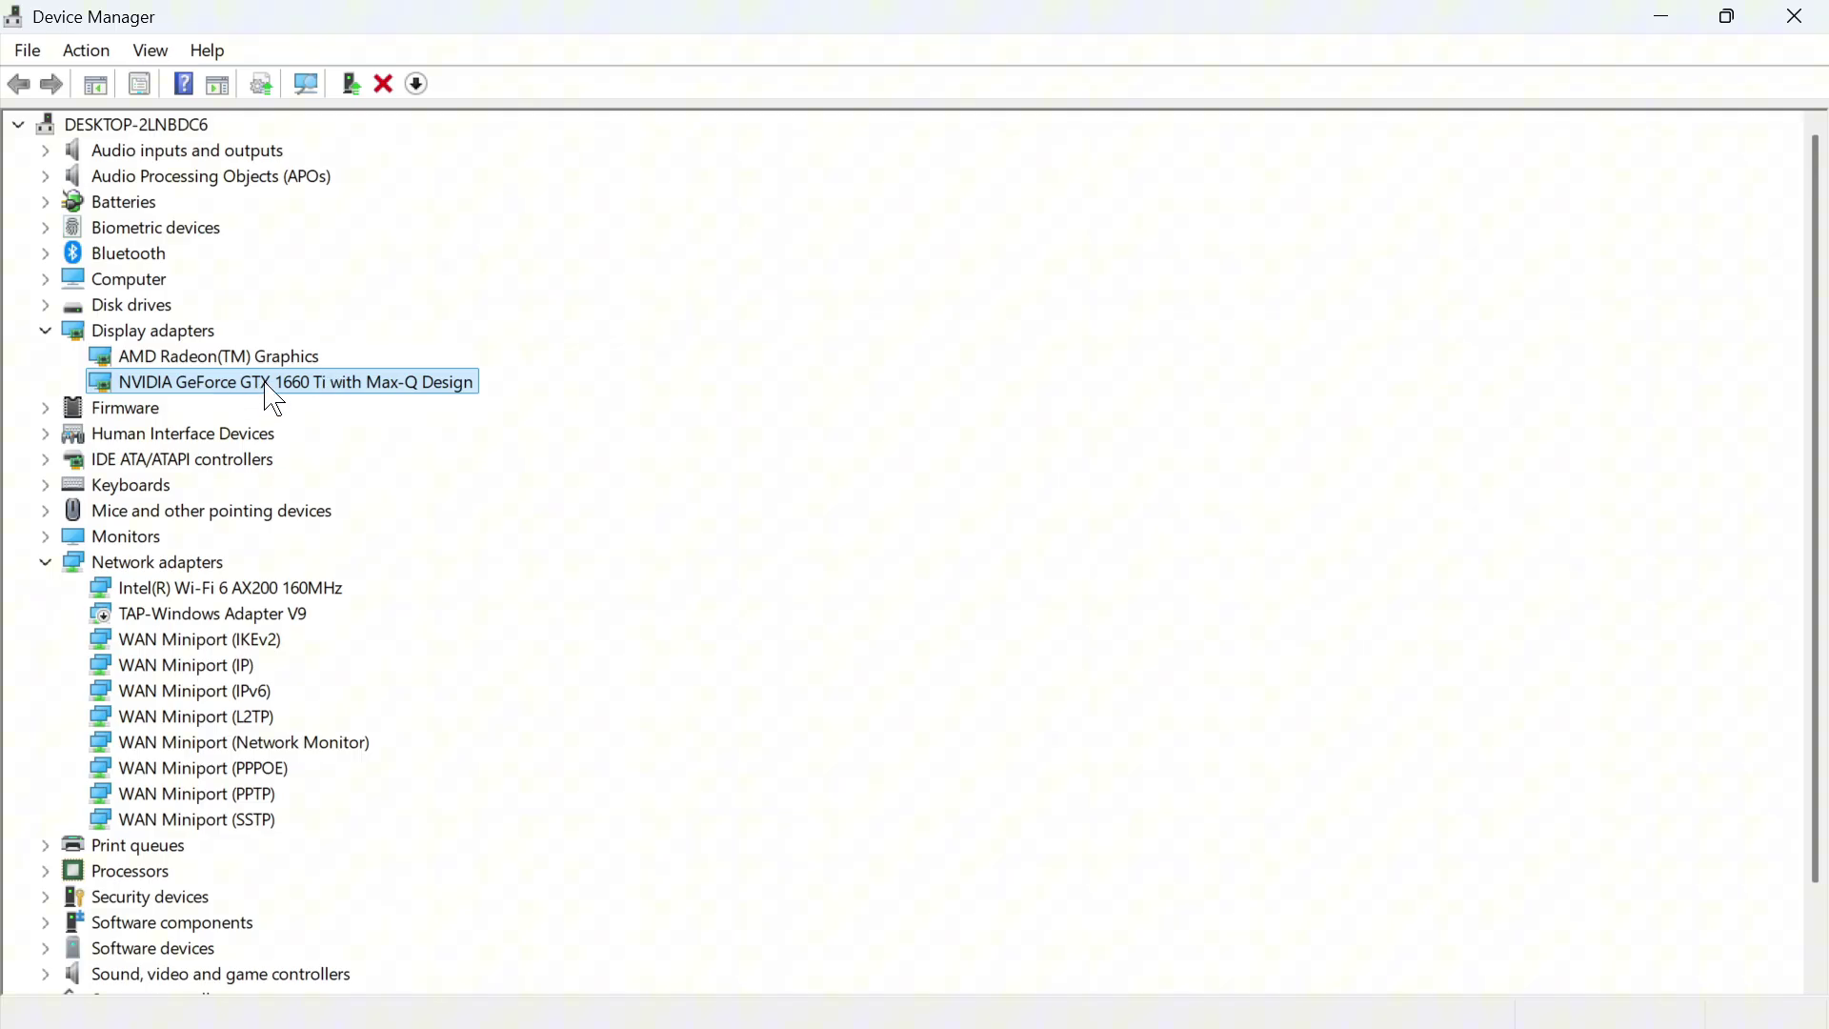
pyautogui.click(81, 52)
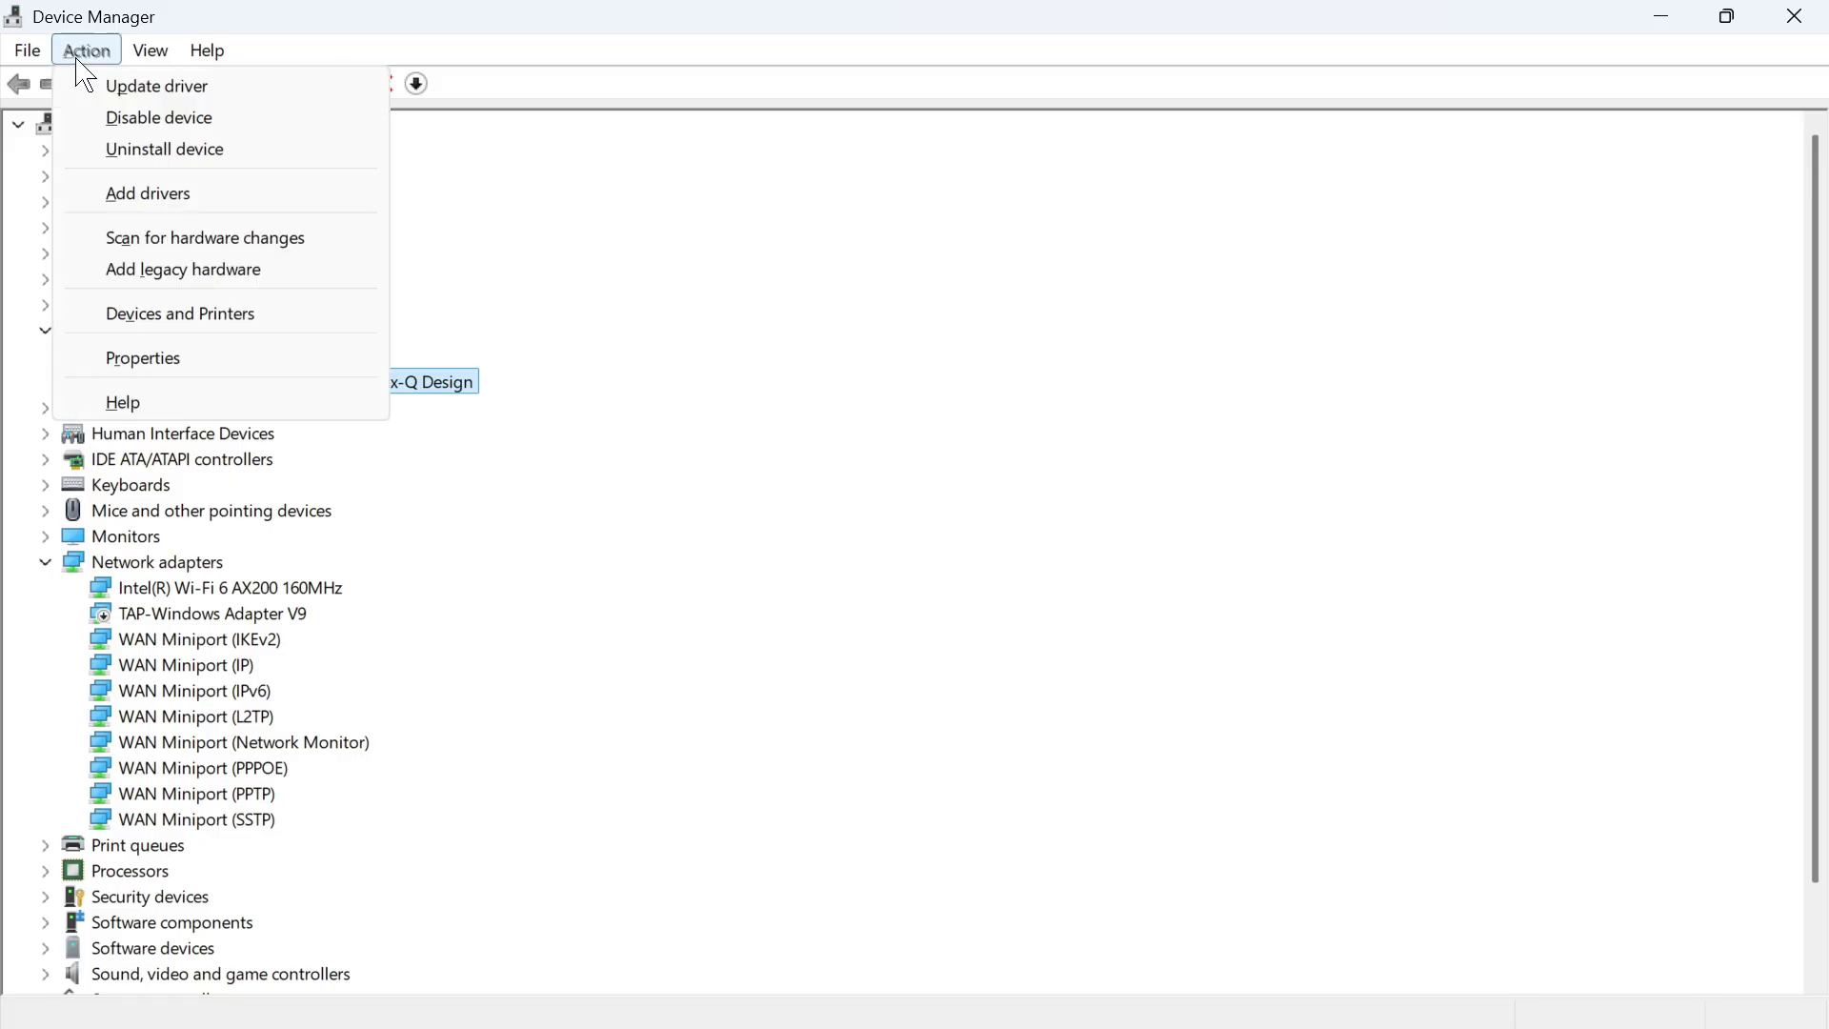
pyautogui.click(217, 240)
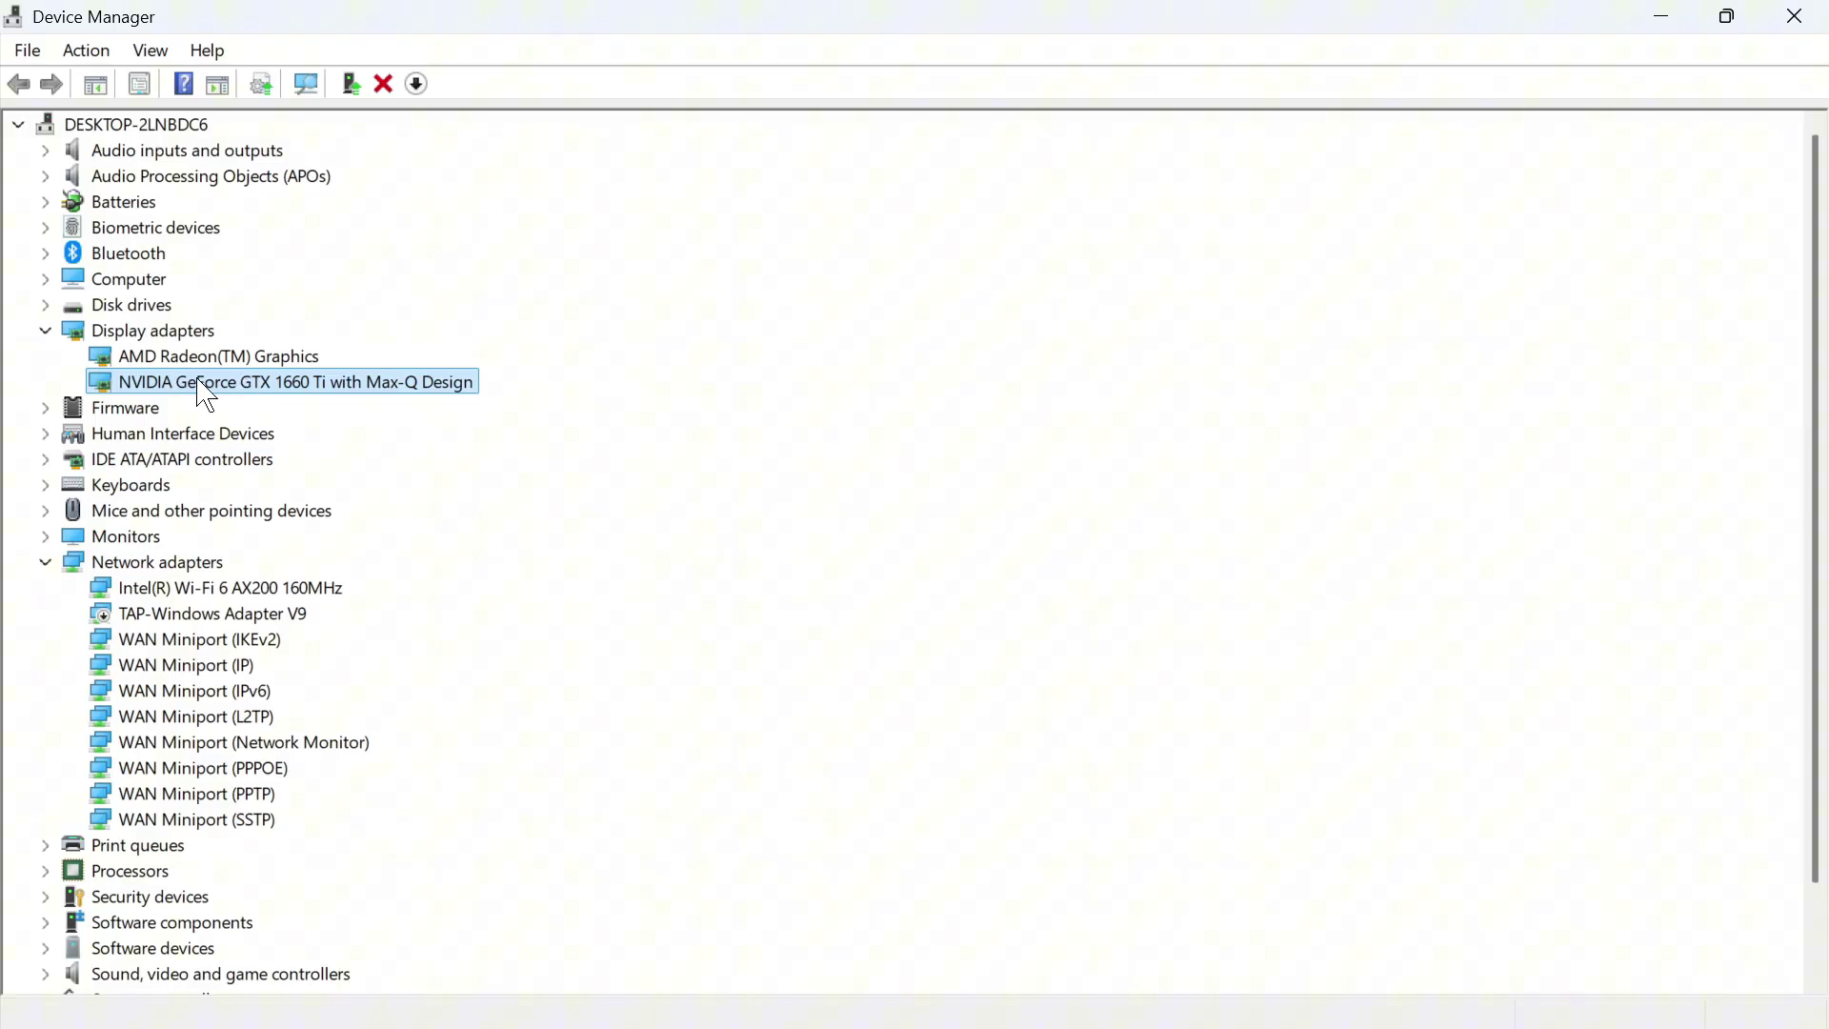
pyautogui.click(150, 52)
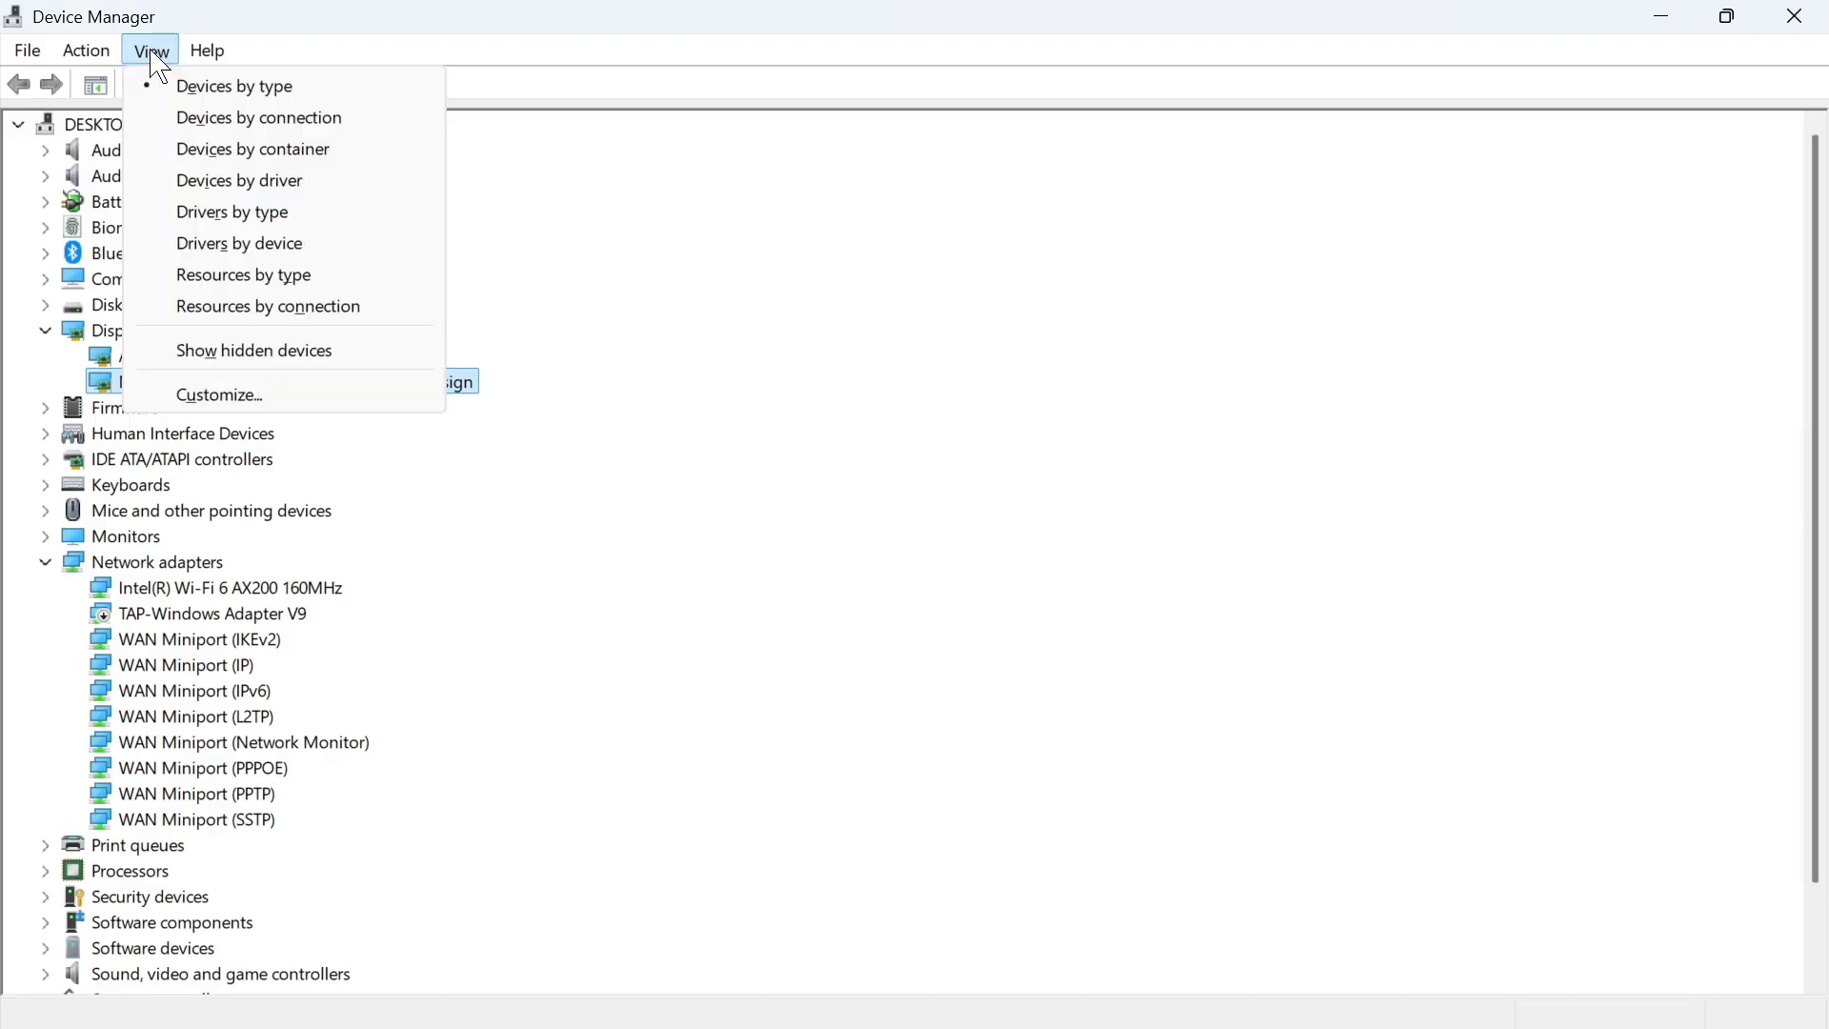
pyautogui.click(297, 351)
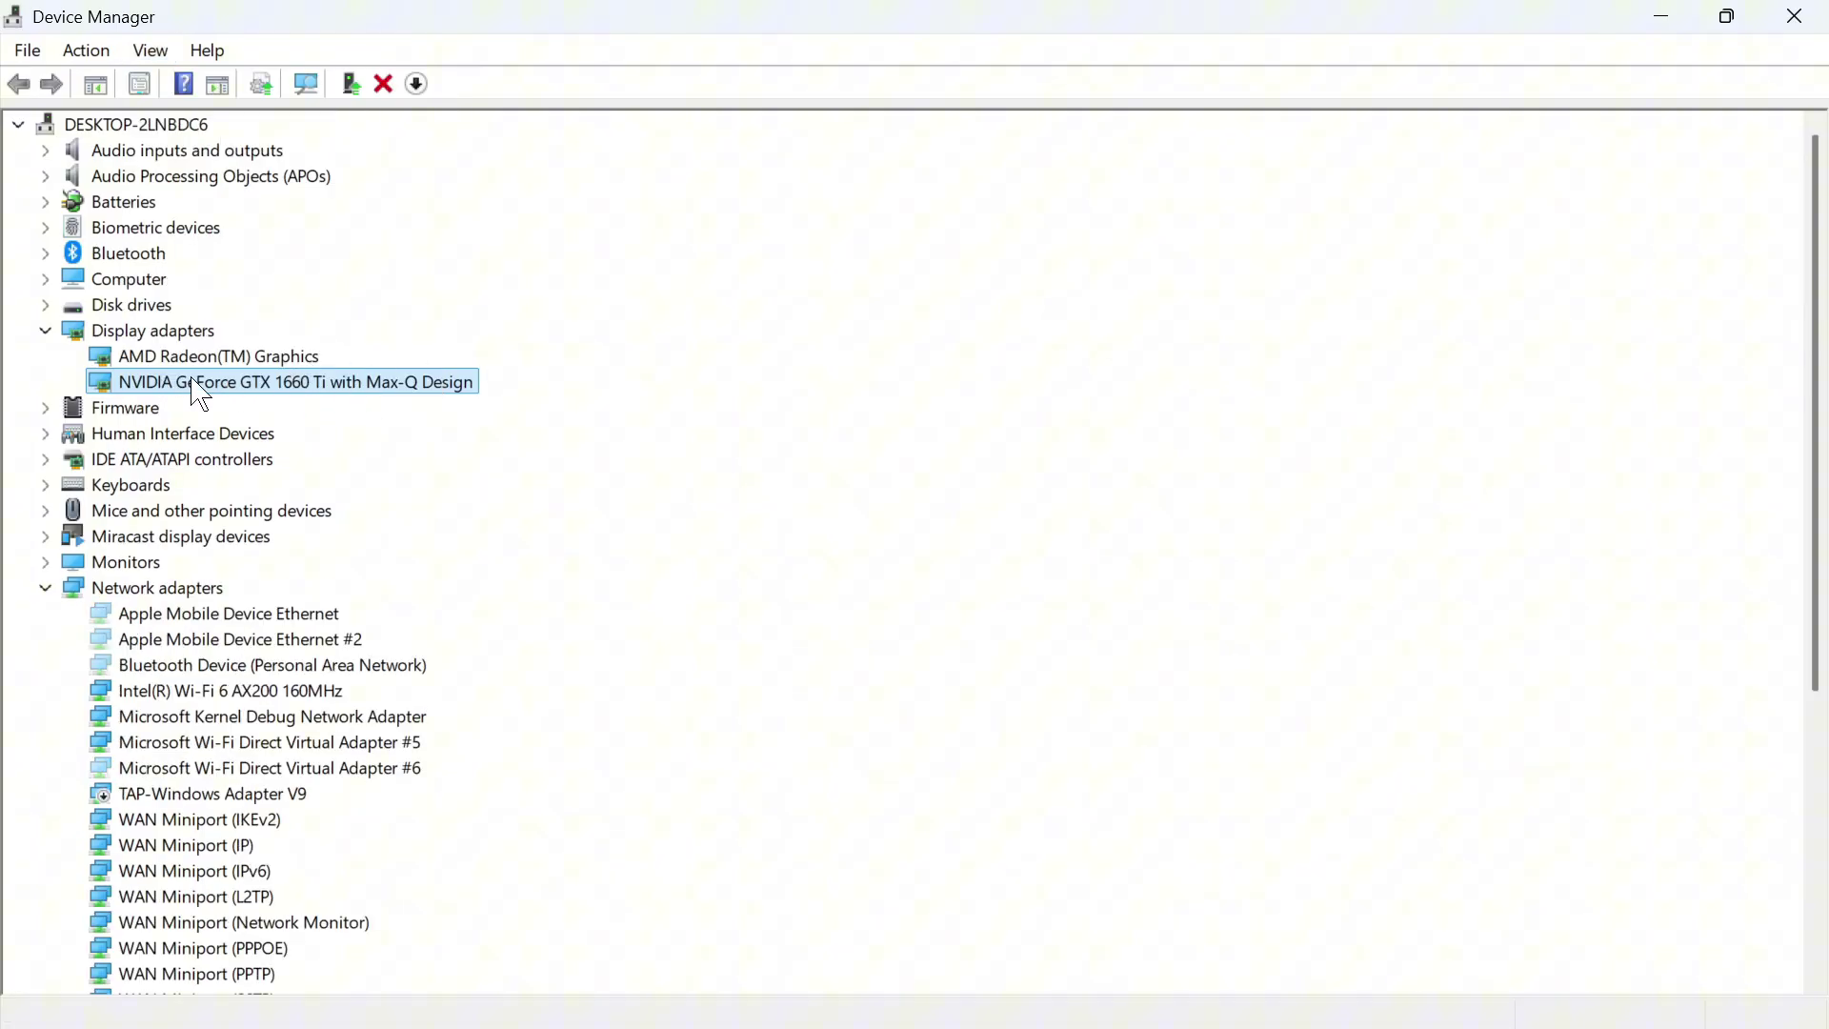
pyautogui.rightClick(258, 384)
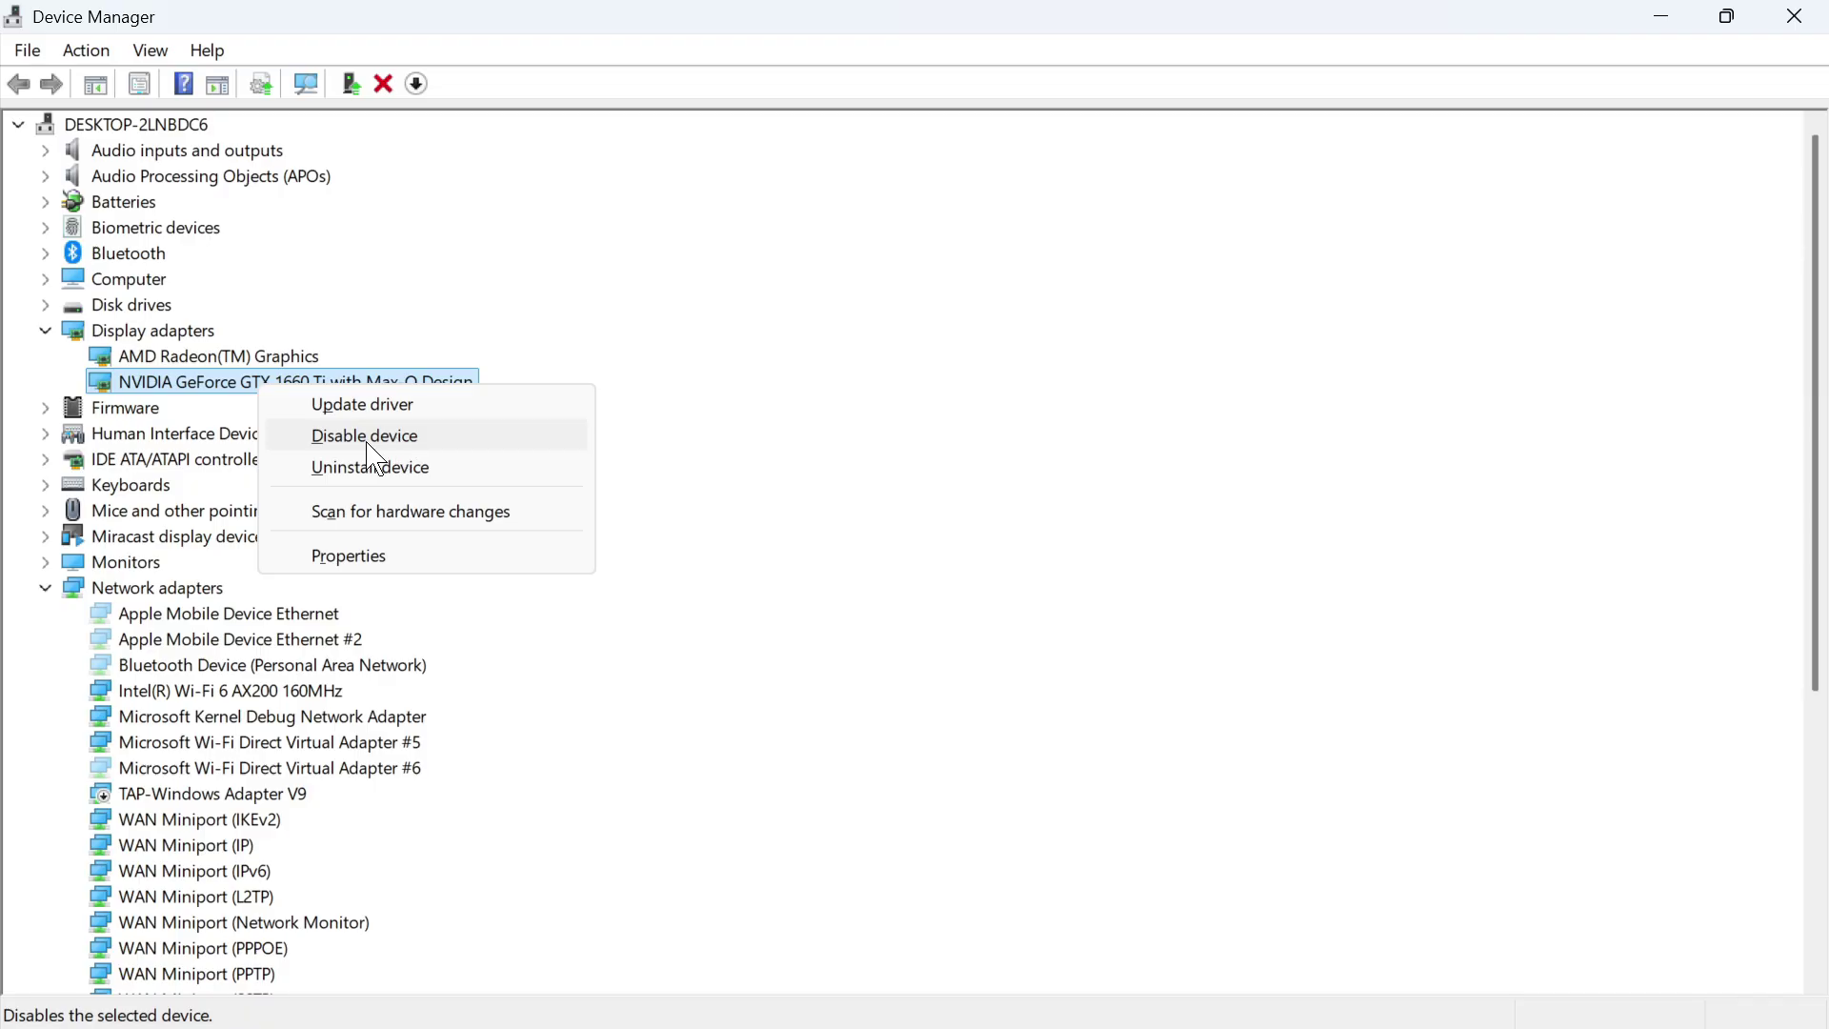
pyautogui.press('Escape')
pyautogui.rightClick(363, 386)
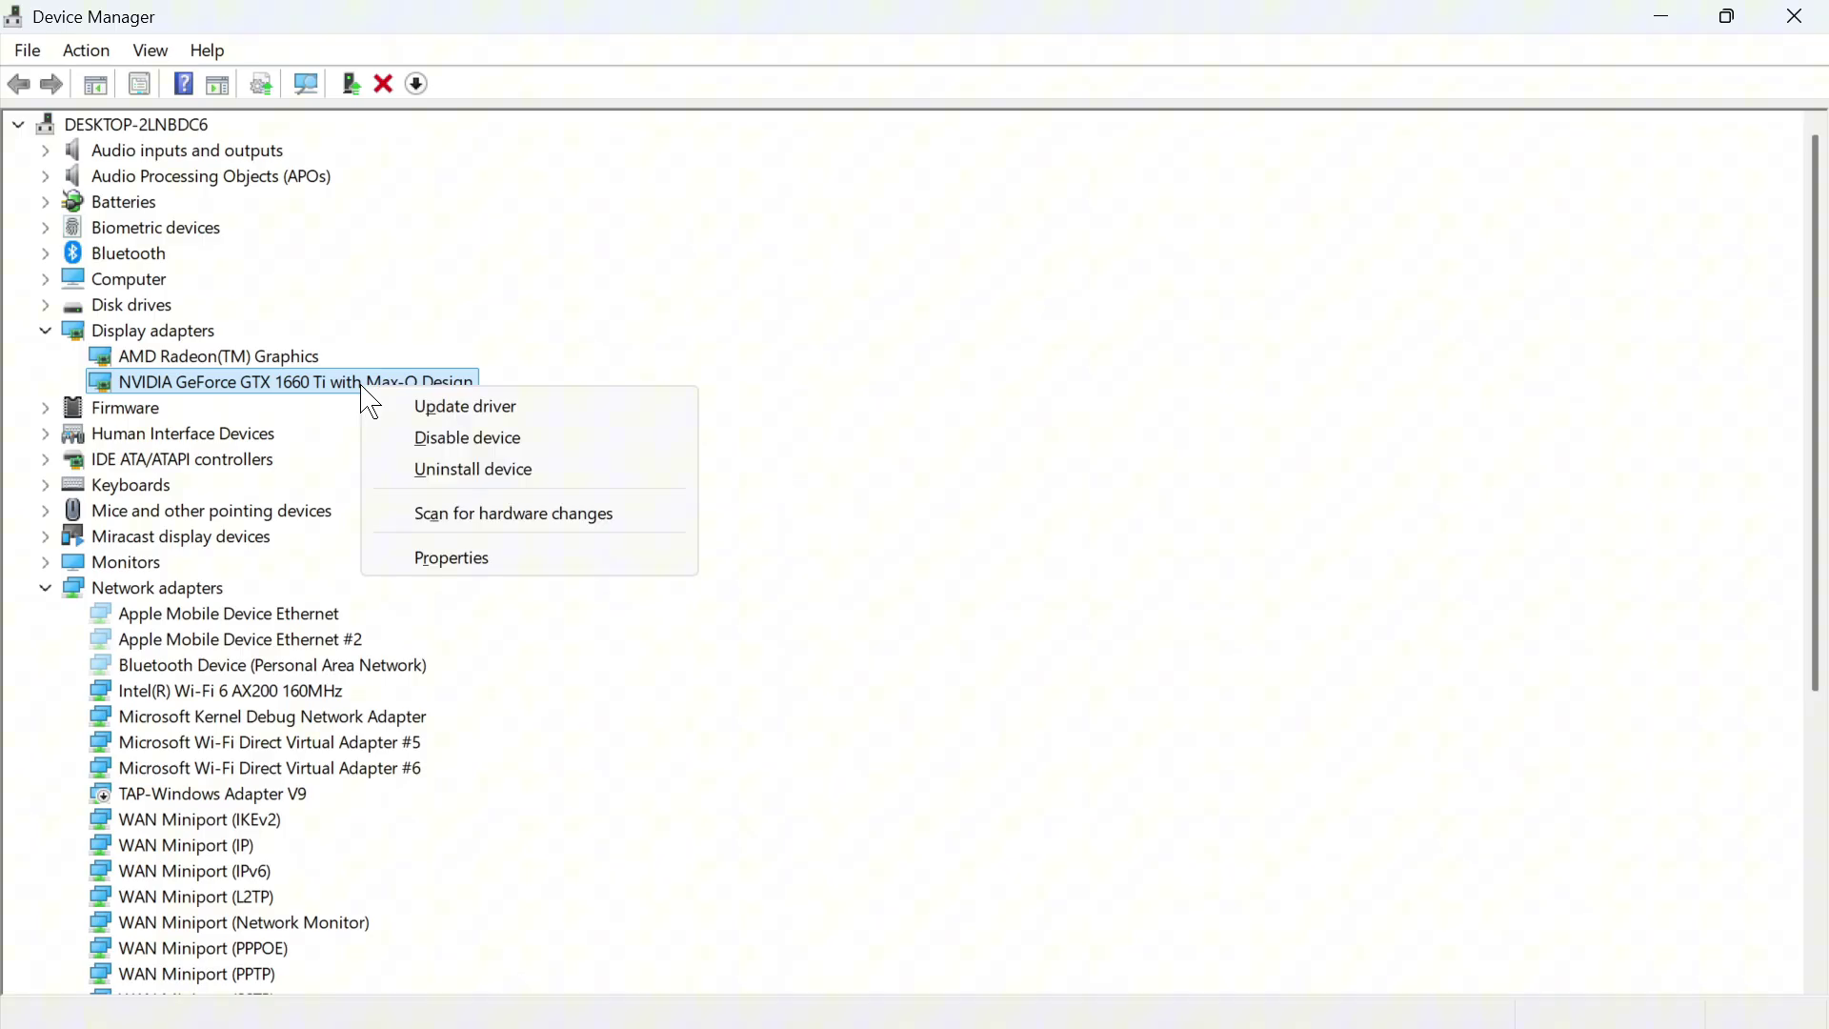
pyautogui.click(467, 411)
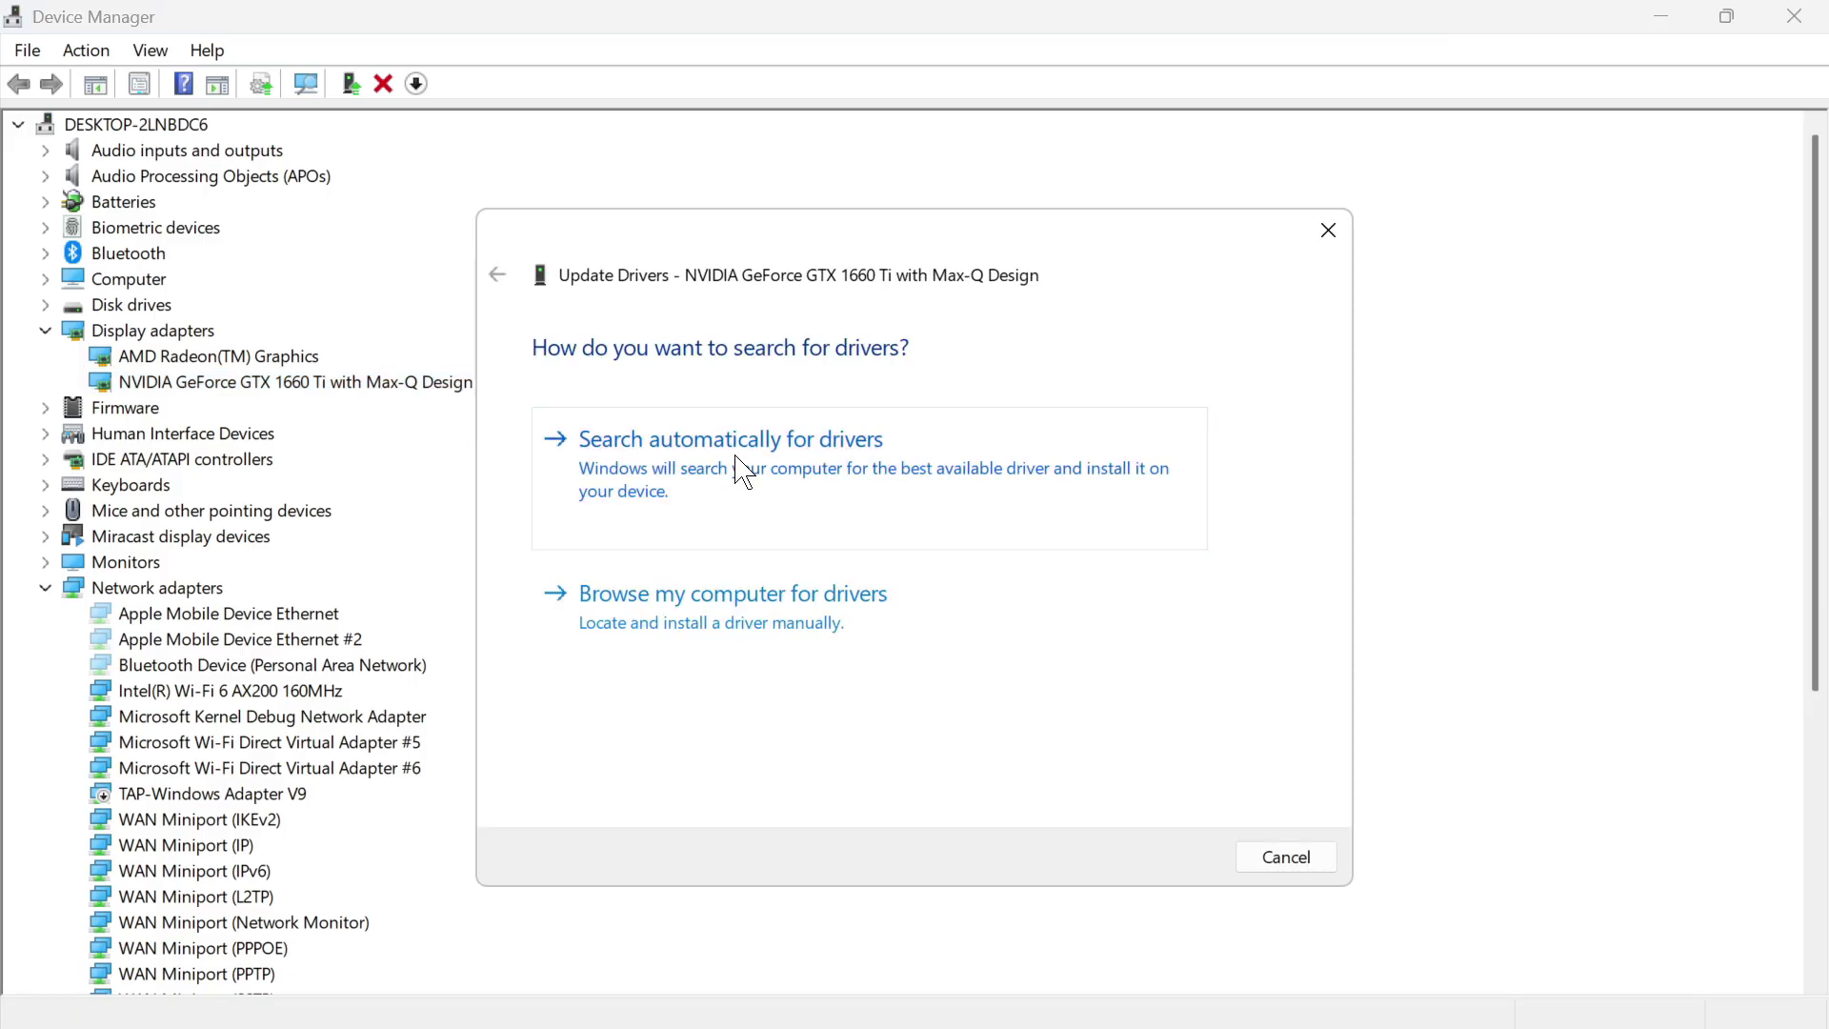
pyautogui.click(744, 472)
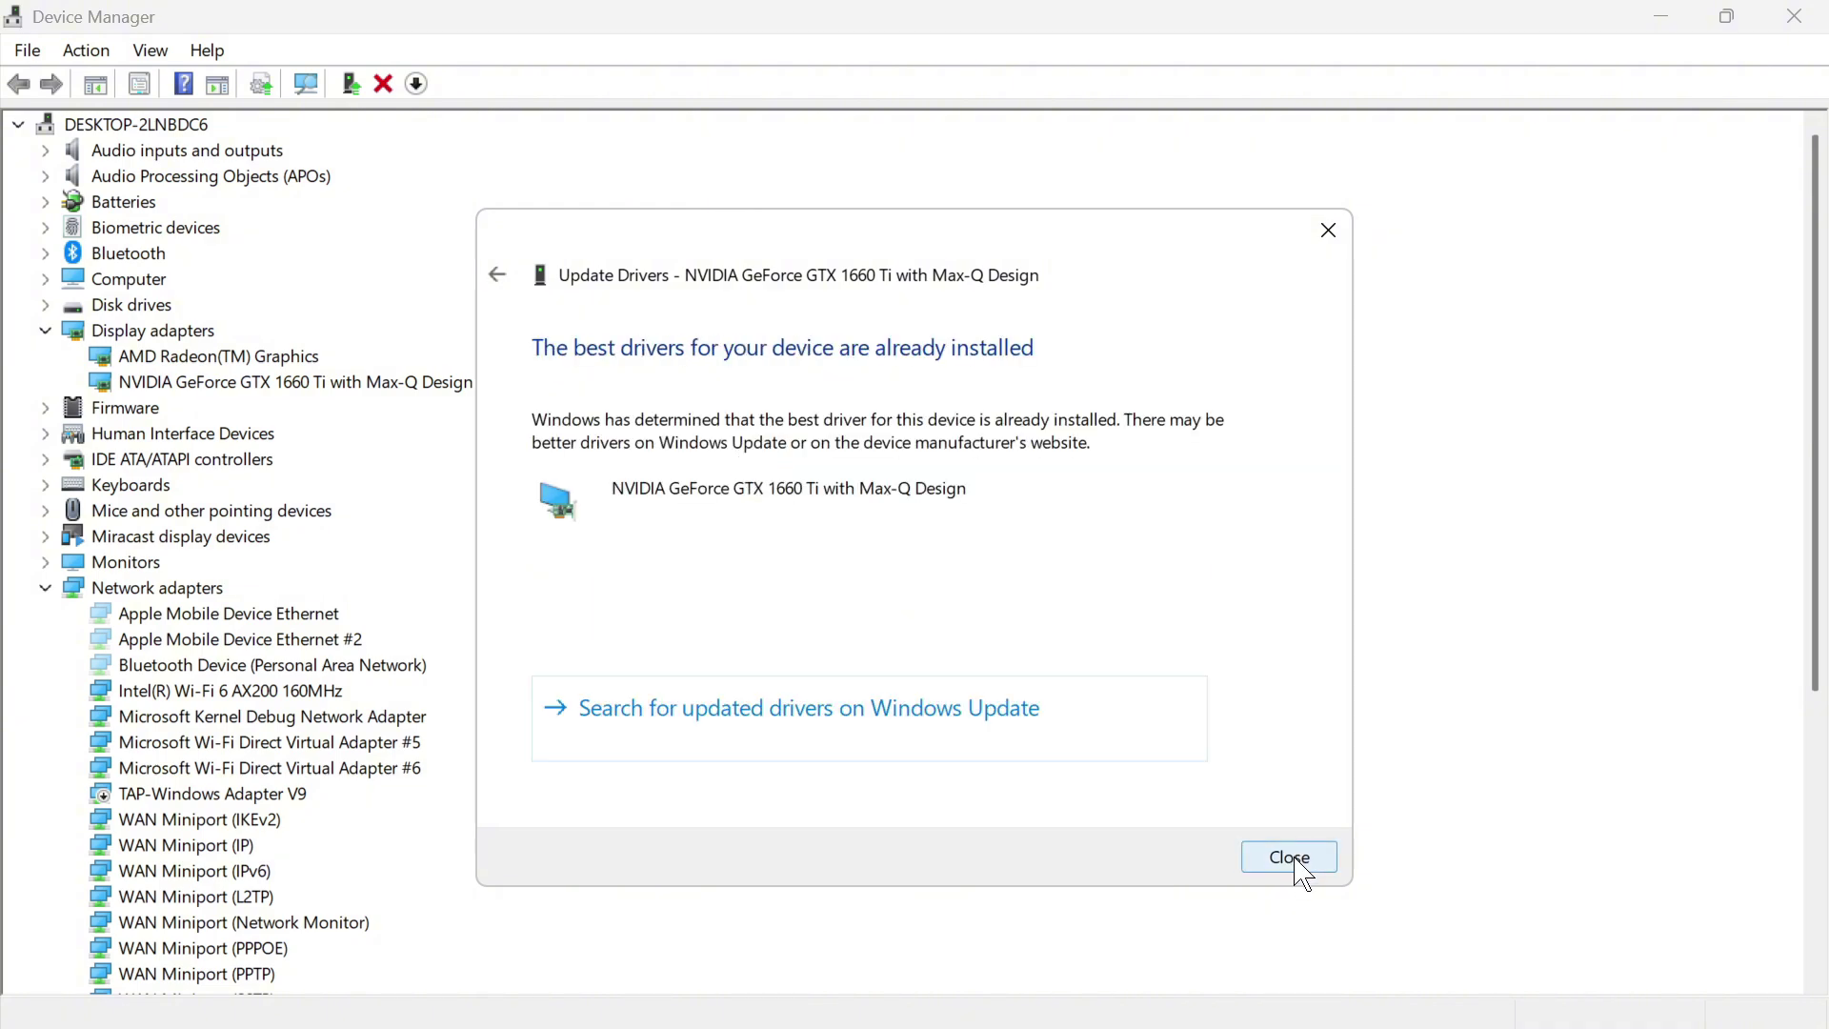
pyautogui.click(1291, 858)
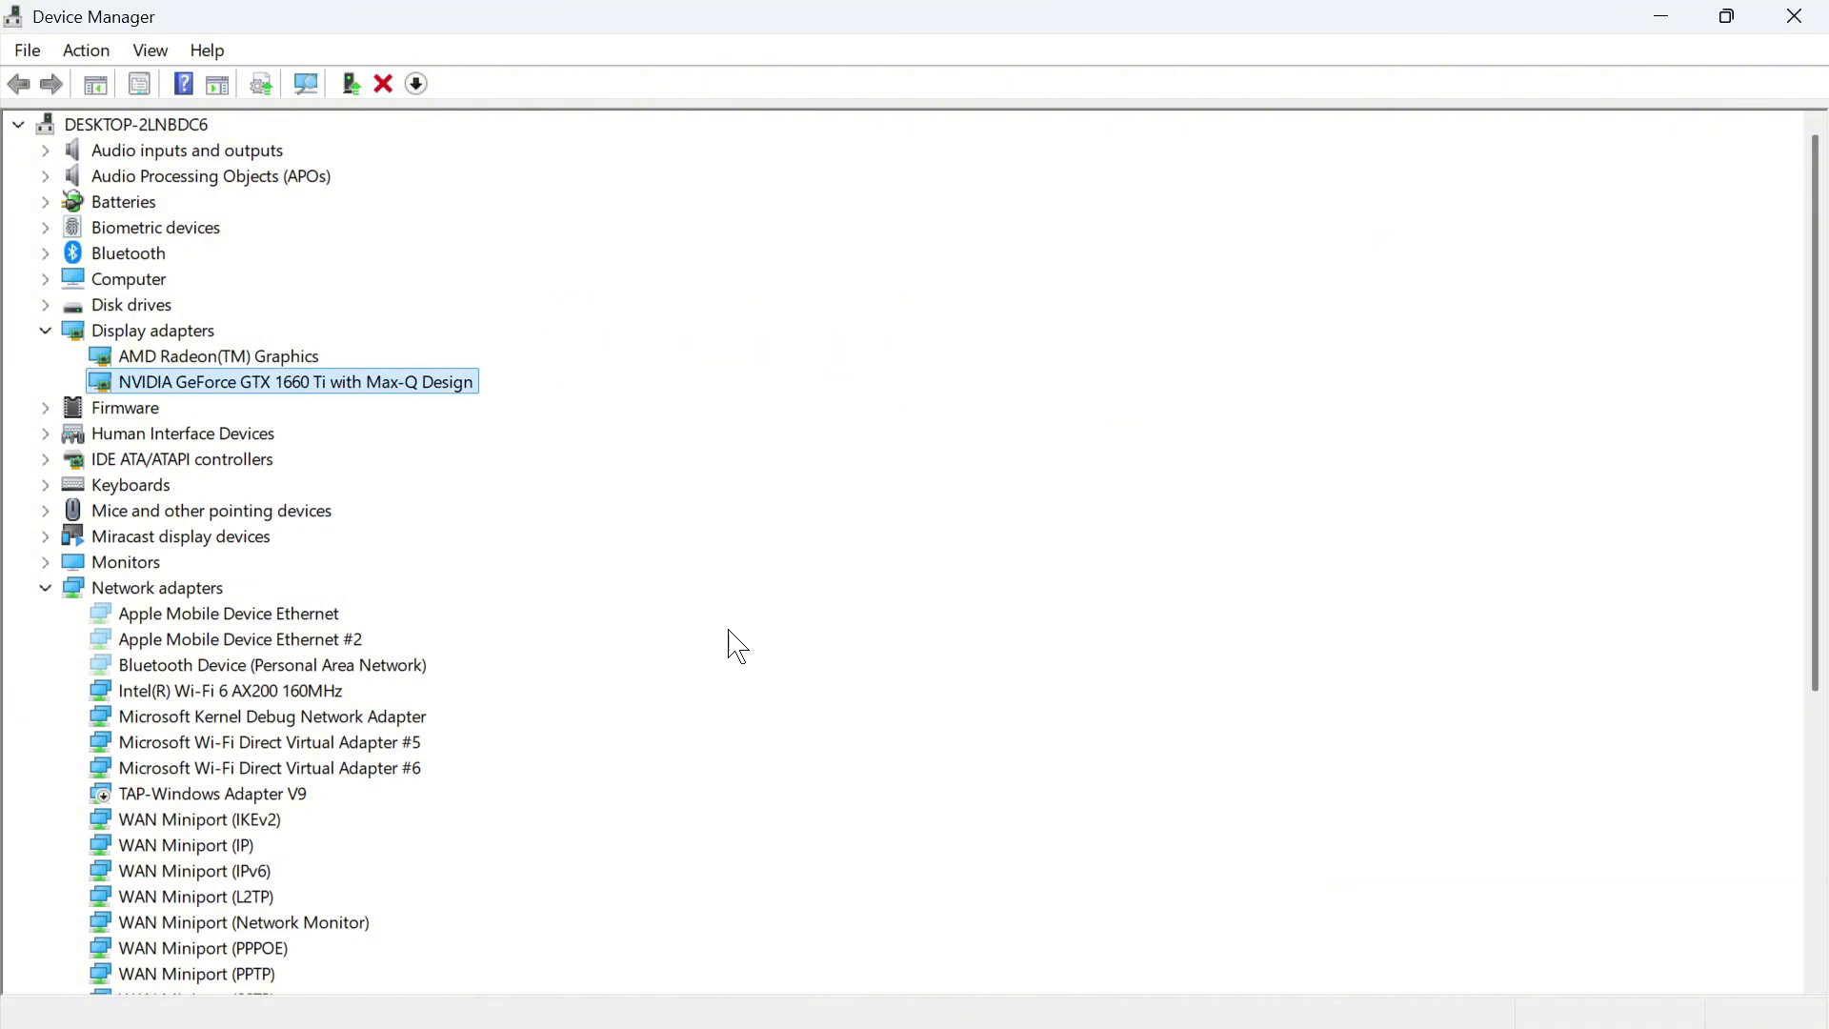
pyautogui.rightClick(407, 391)
pyautogui.click(479, 400)
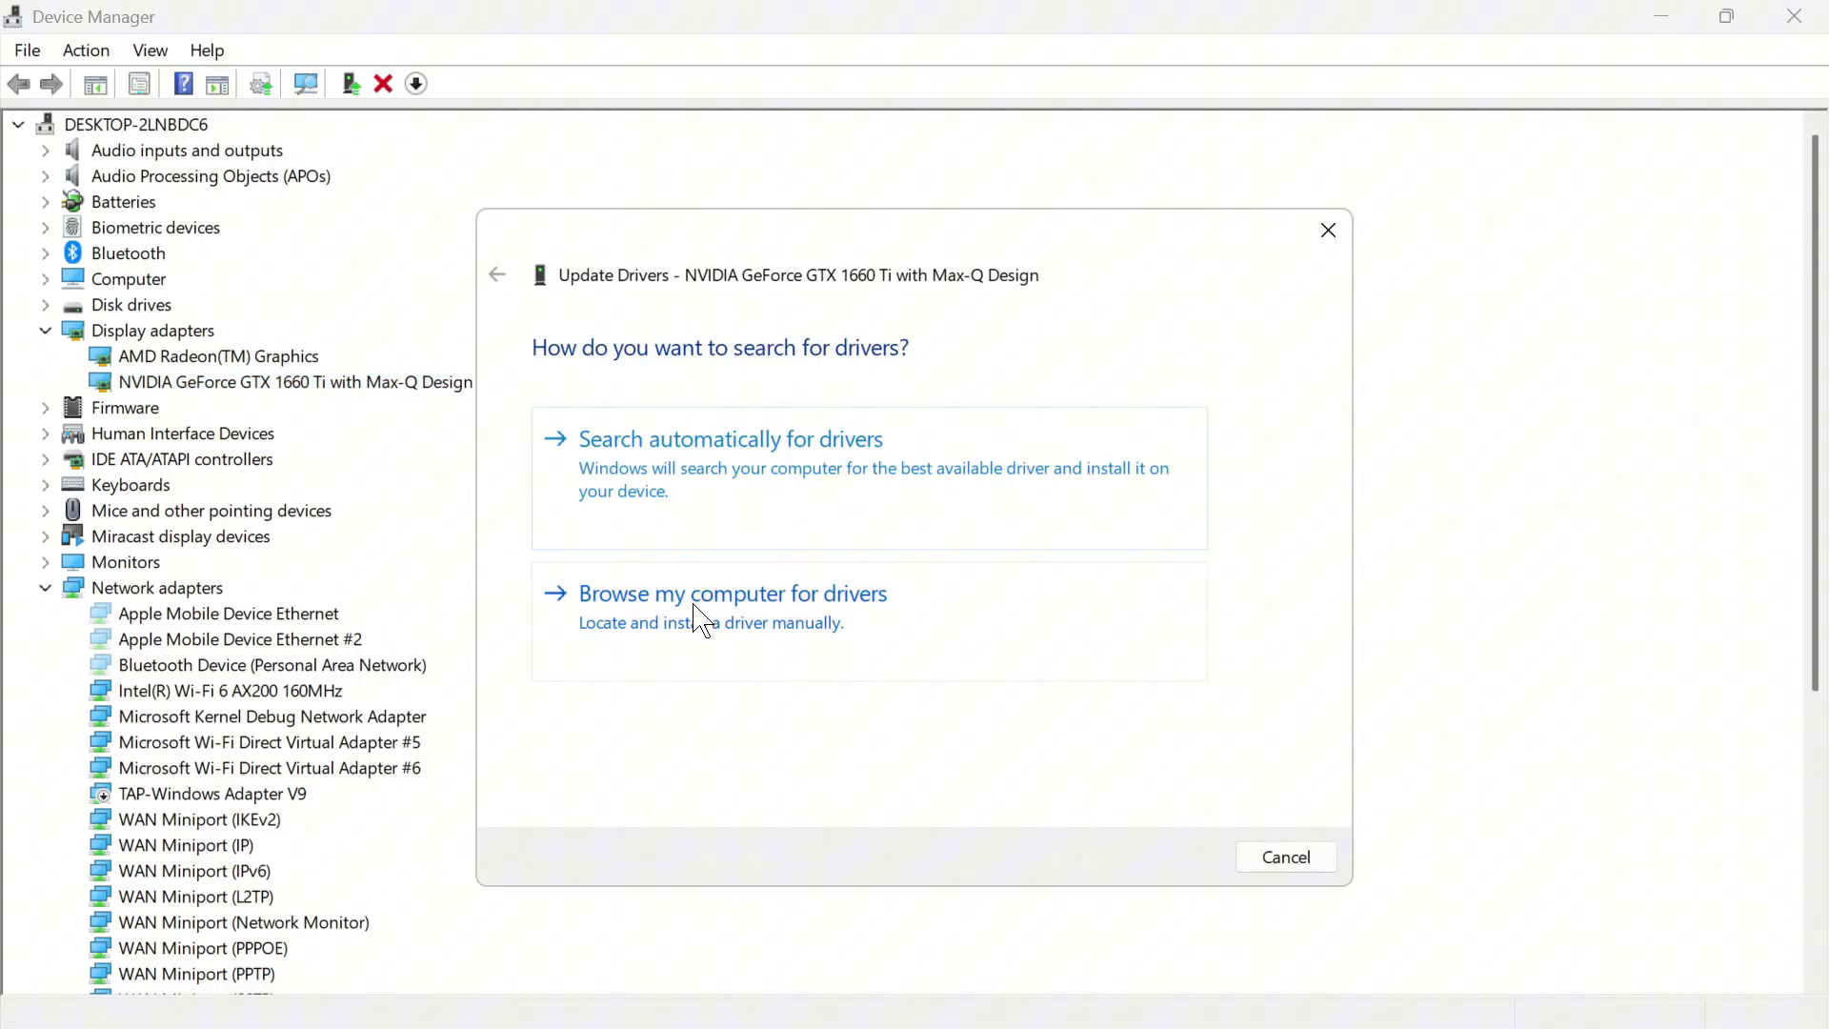
pyautogui.click(703, 621)
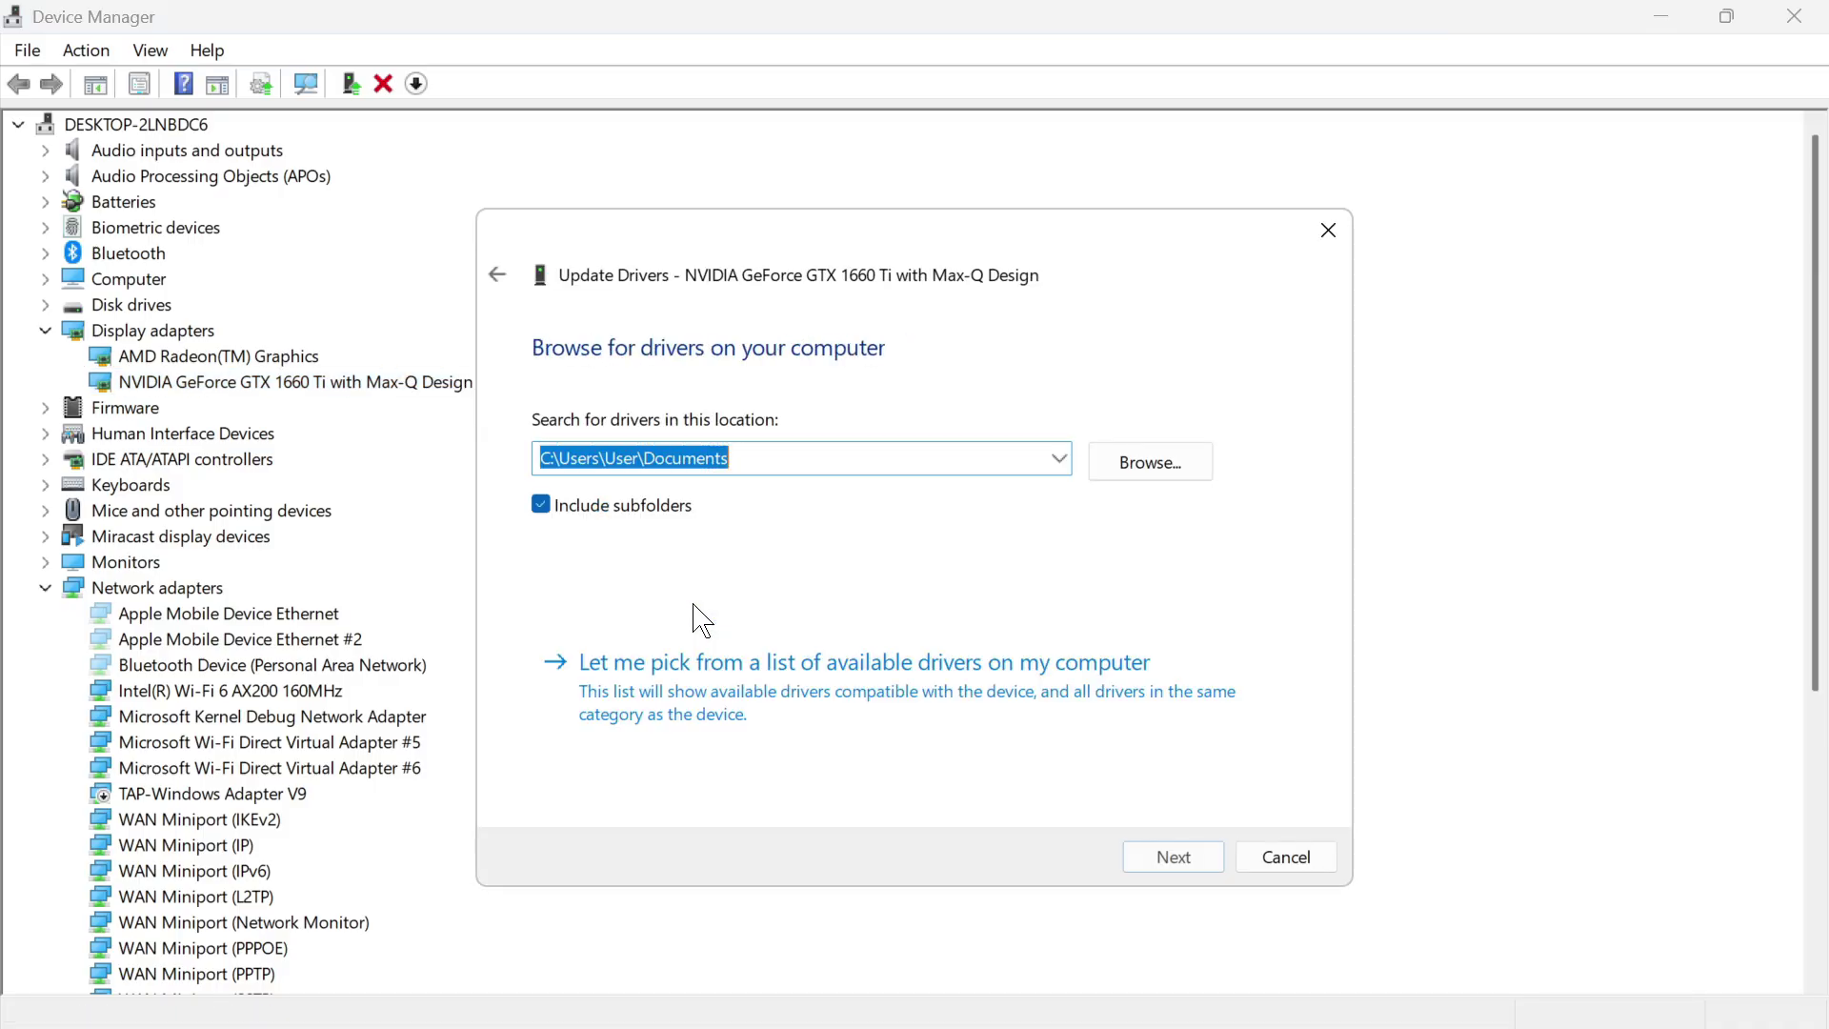
pyautogui.click(741, 695)
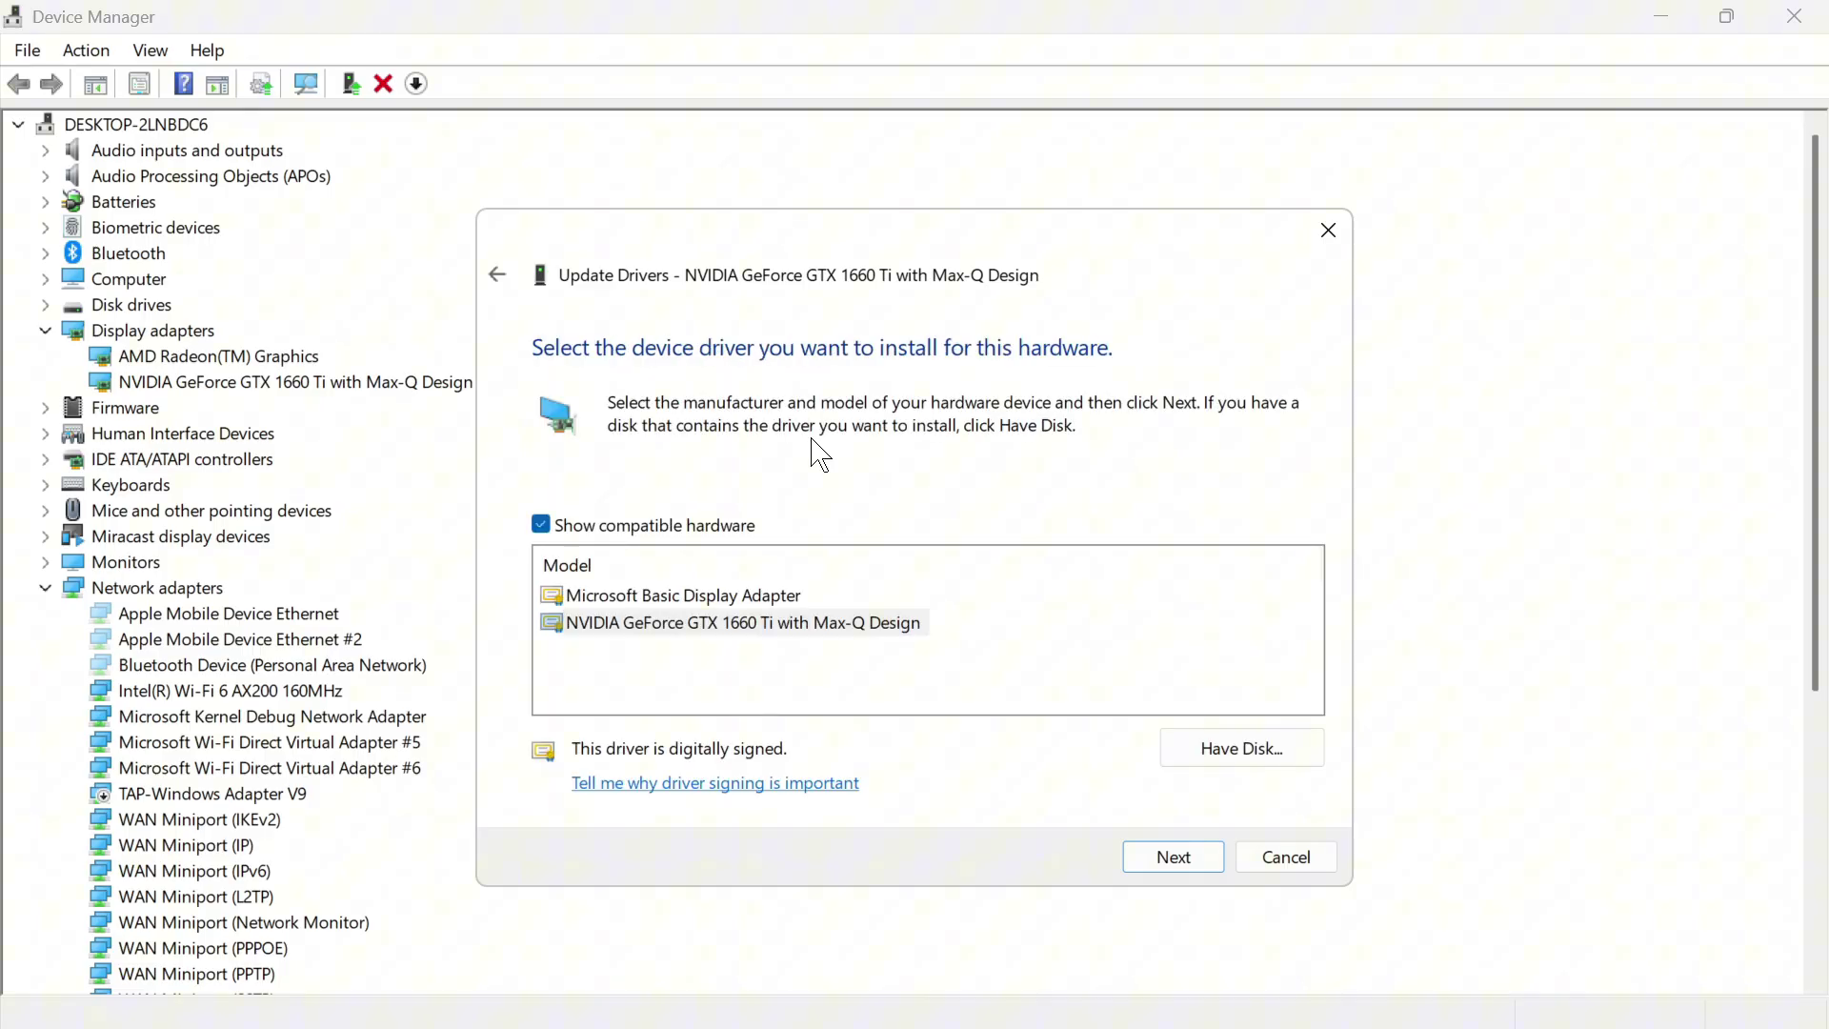
pyautogui.click(662, 627)
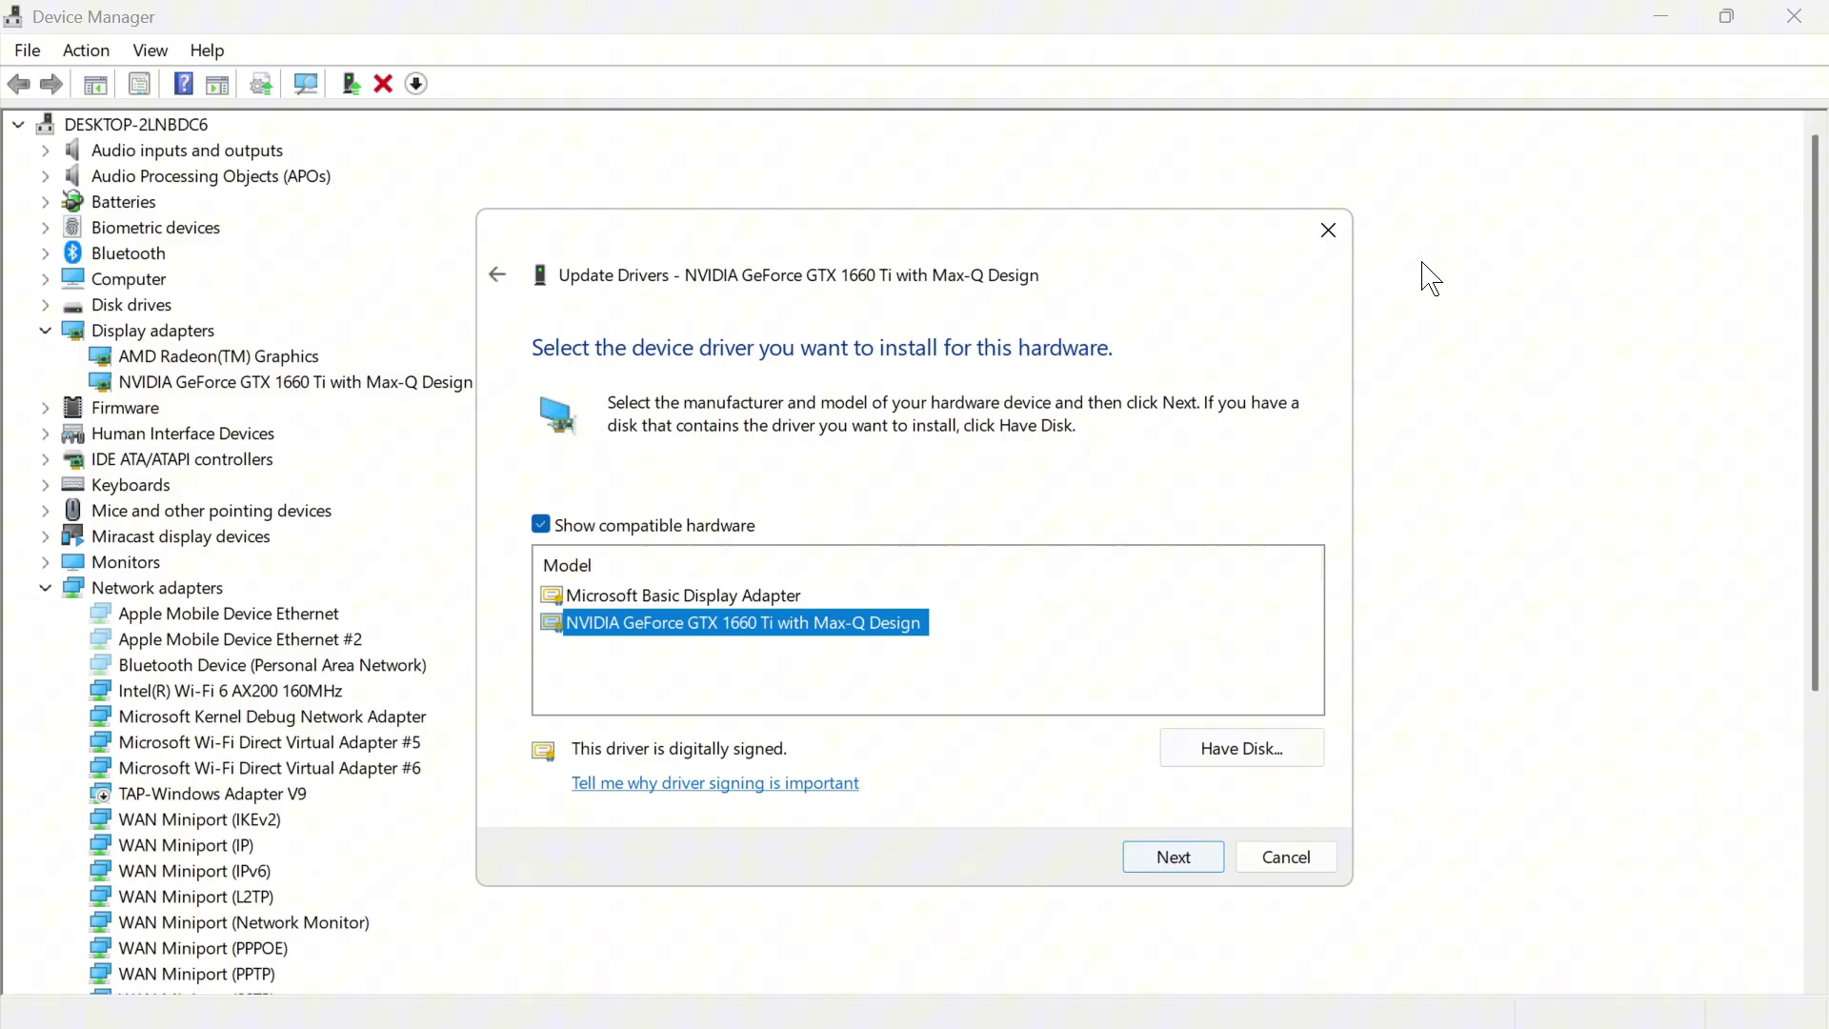
pyautogui.click(1330, 230)
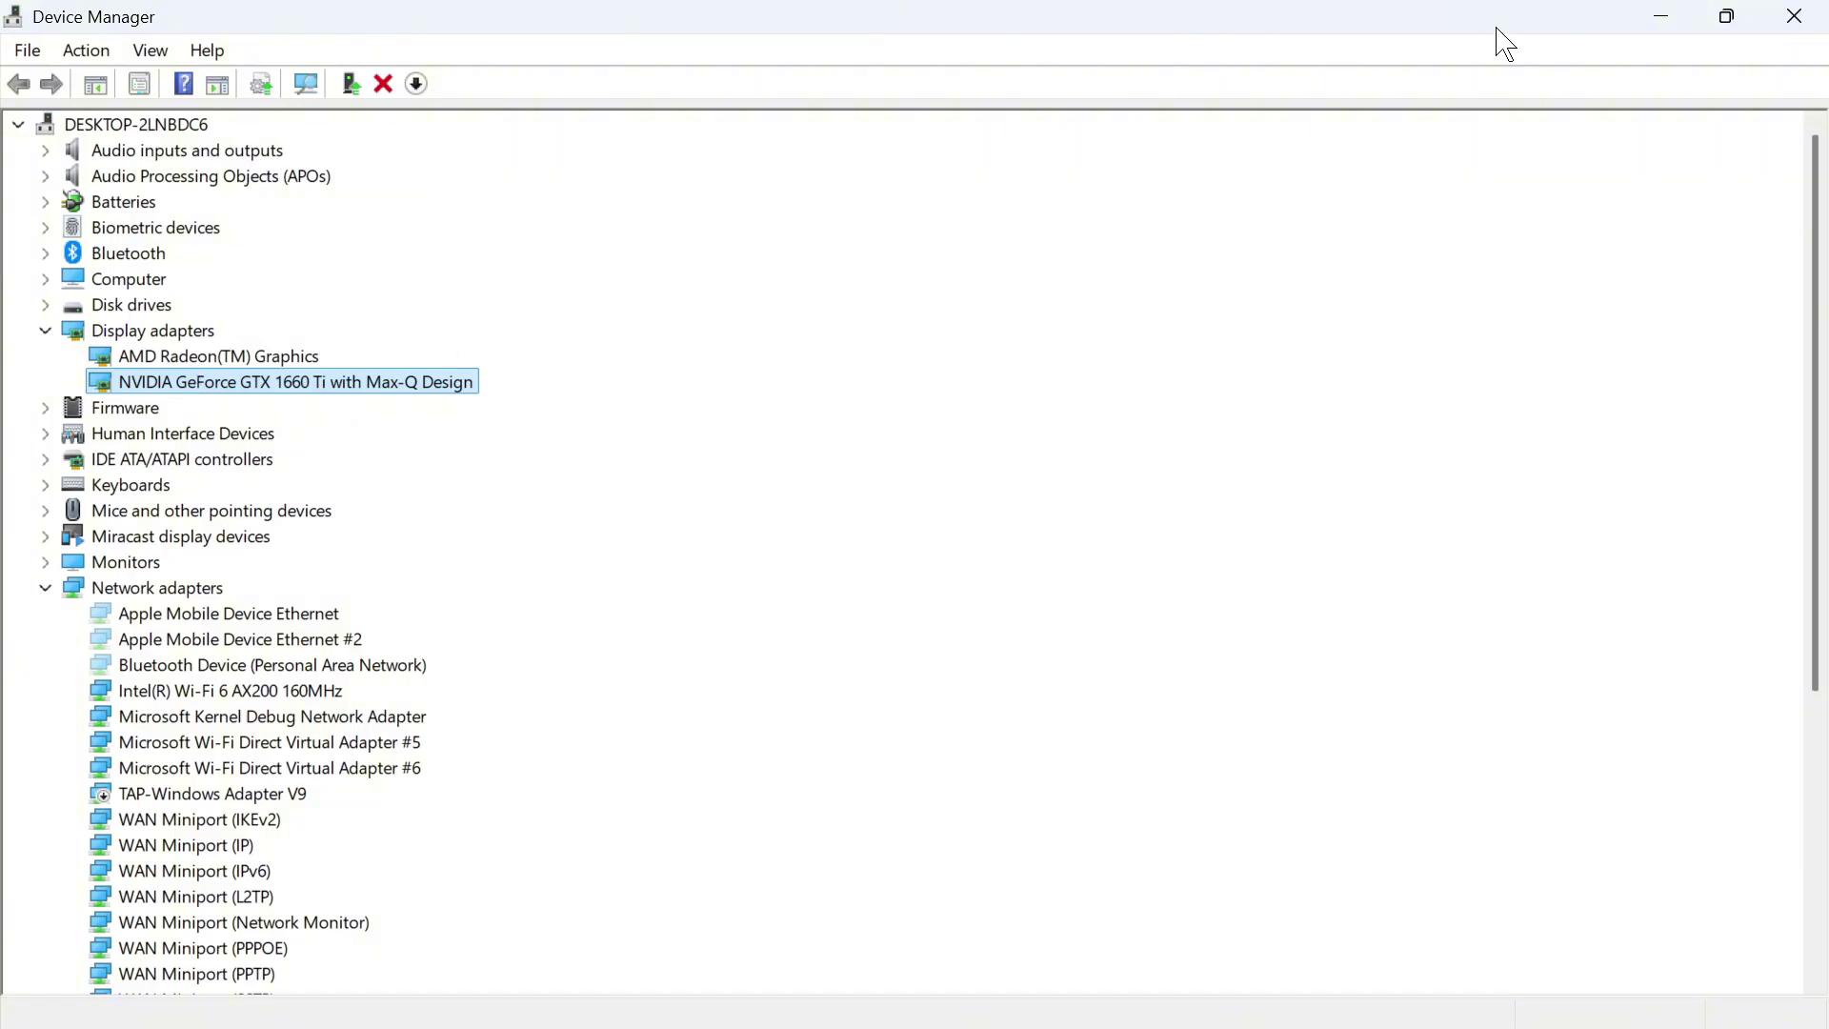
# Close Device Manager and search Google for 'nvidia app download'.
pyautogui.click(1796, 15)
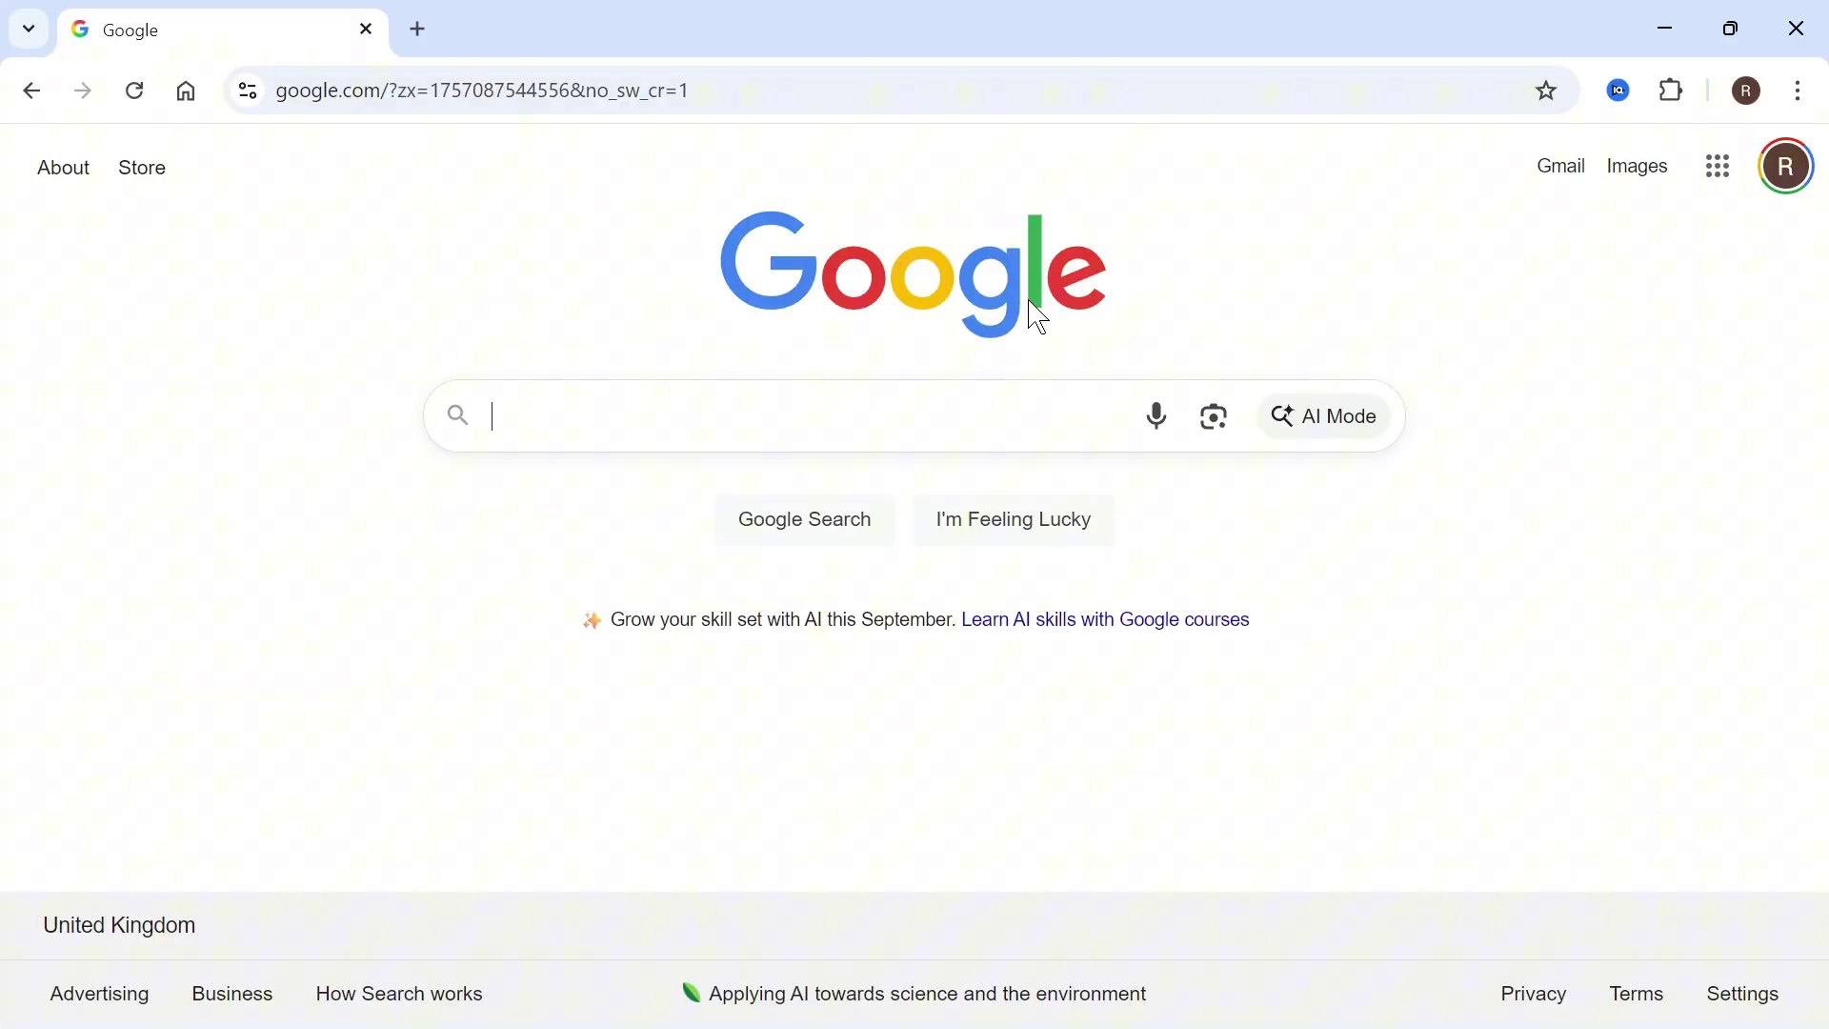
pyautogui.write('nvidia app do')
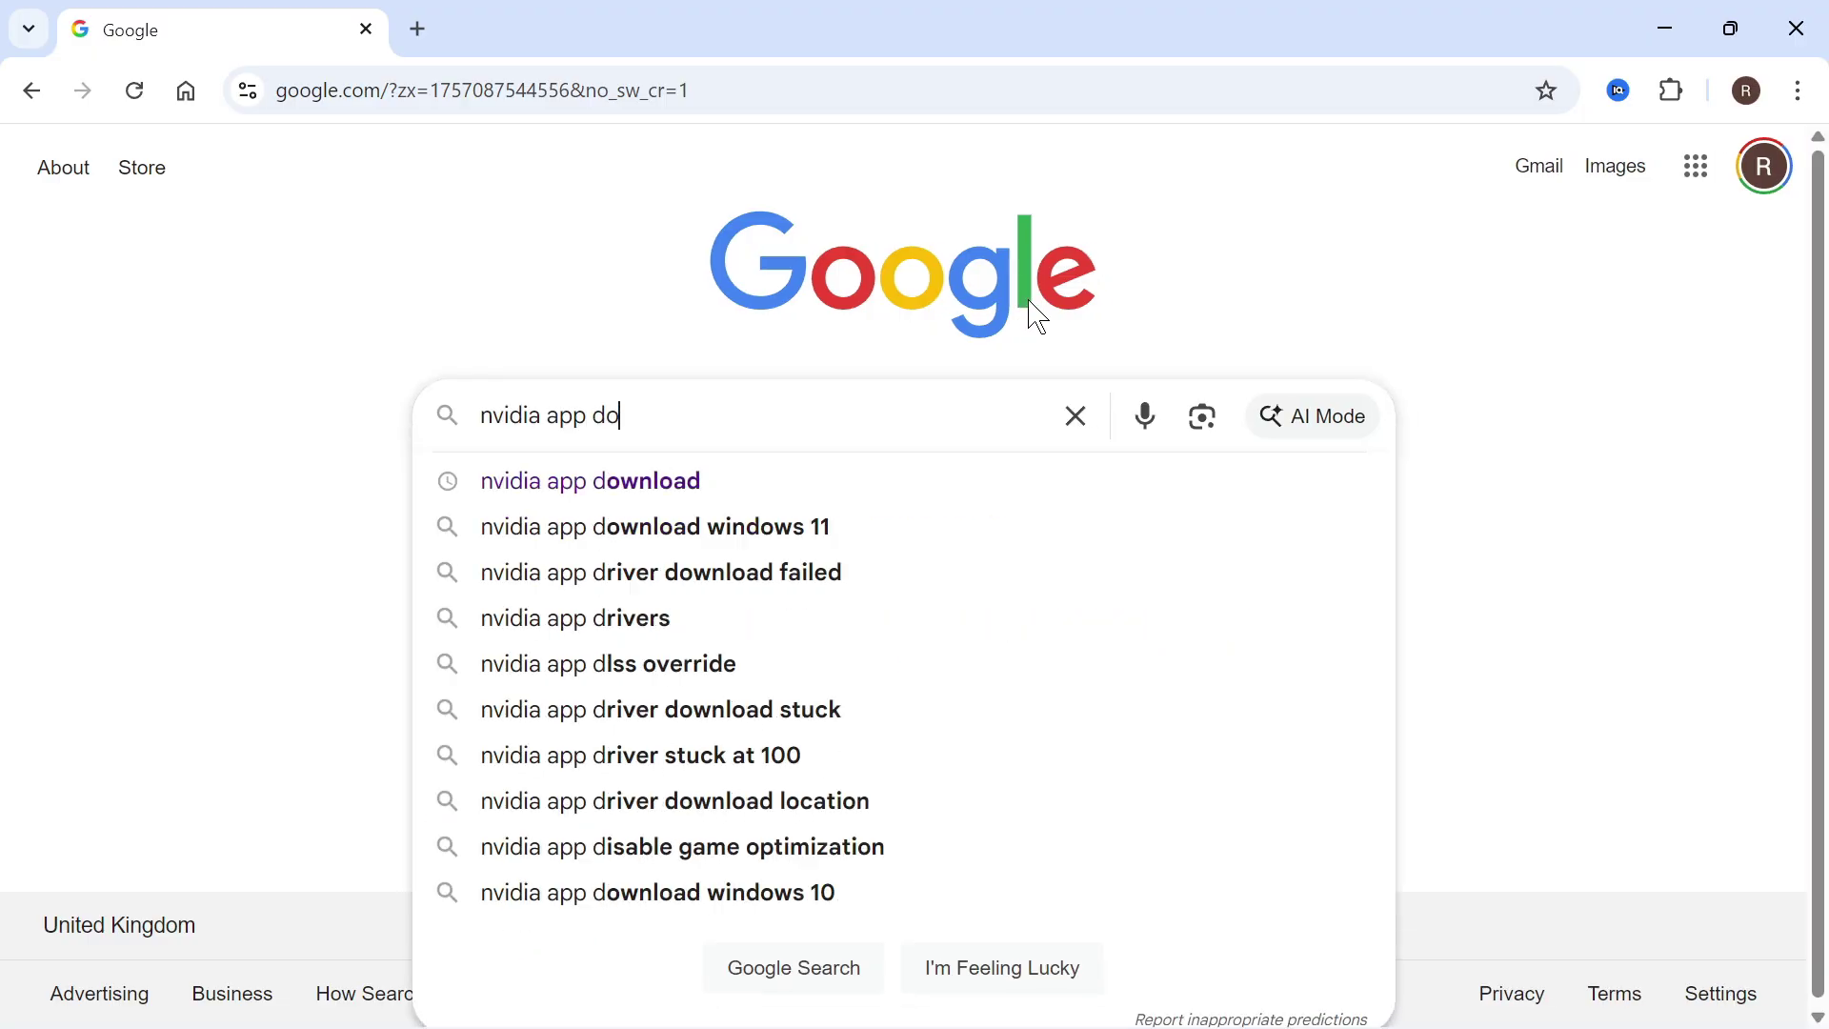
pyautogui.write('wnload')
pyautogui.press('Return')
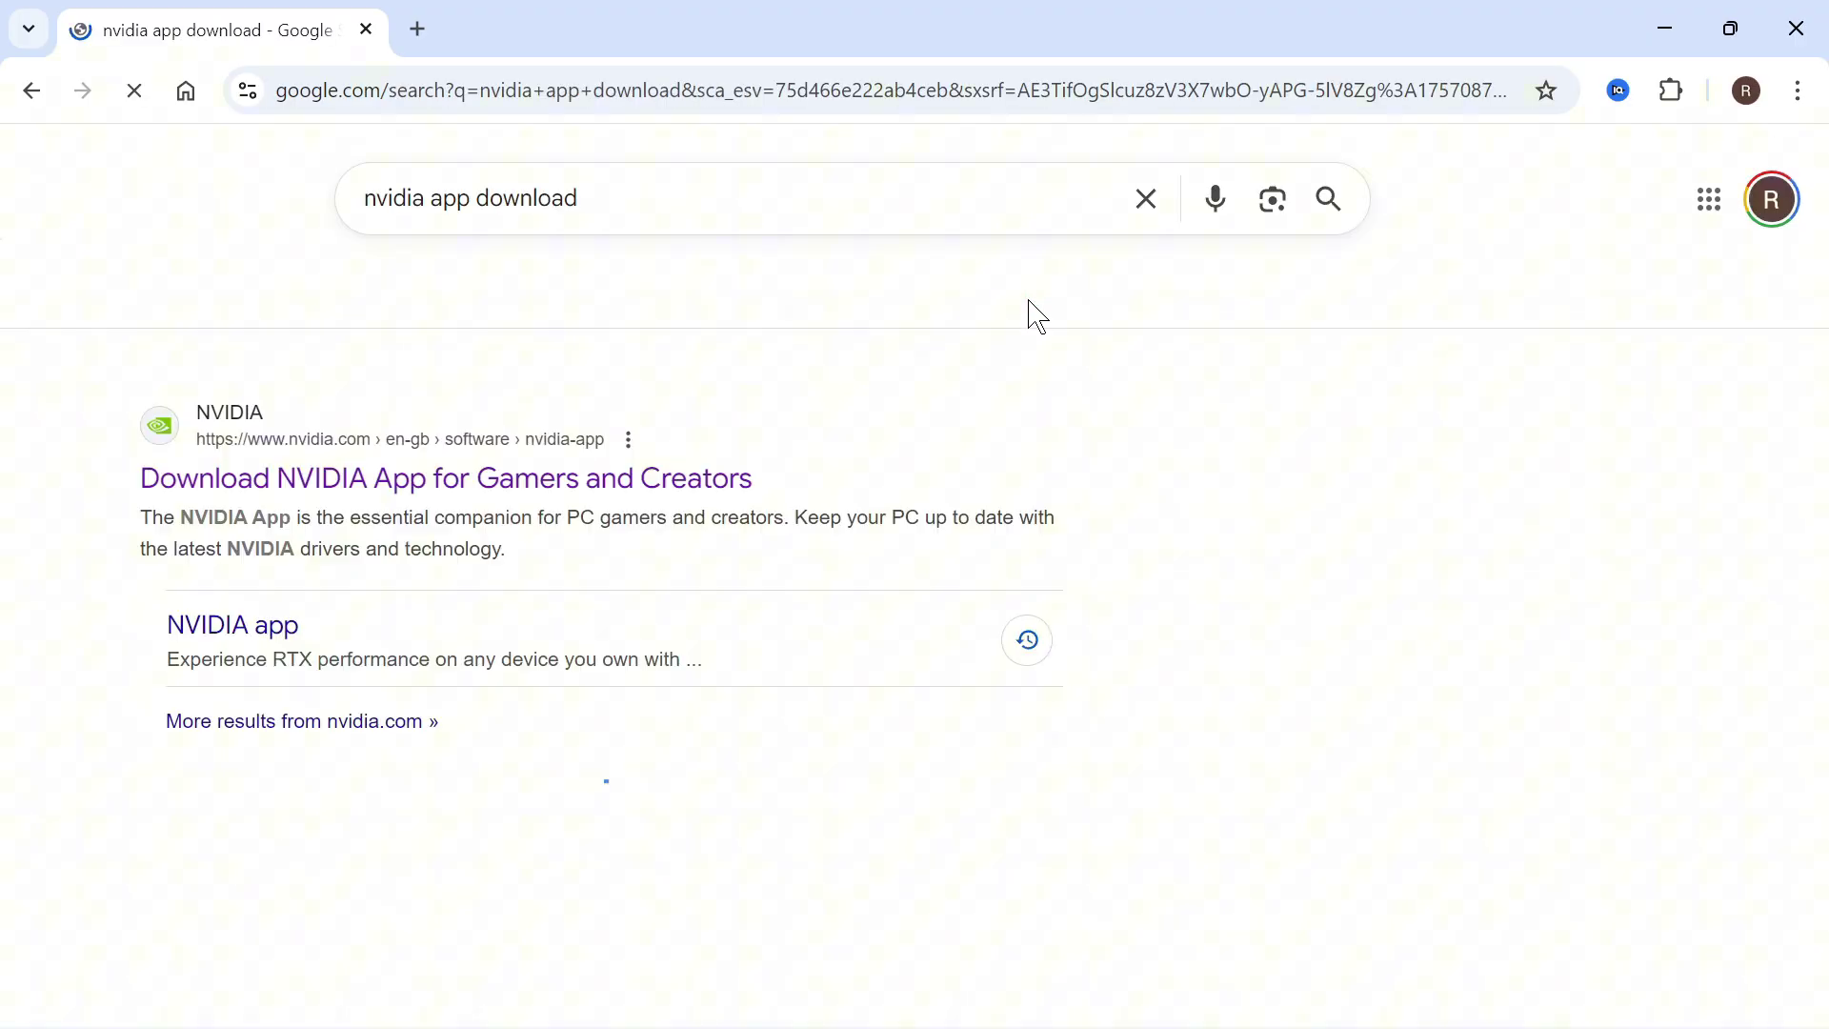
# Download the NVIDIA App installer from nvidia.com, then minimize Chrome.
pyautogui.click(471, 486)
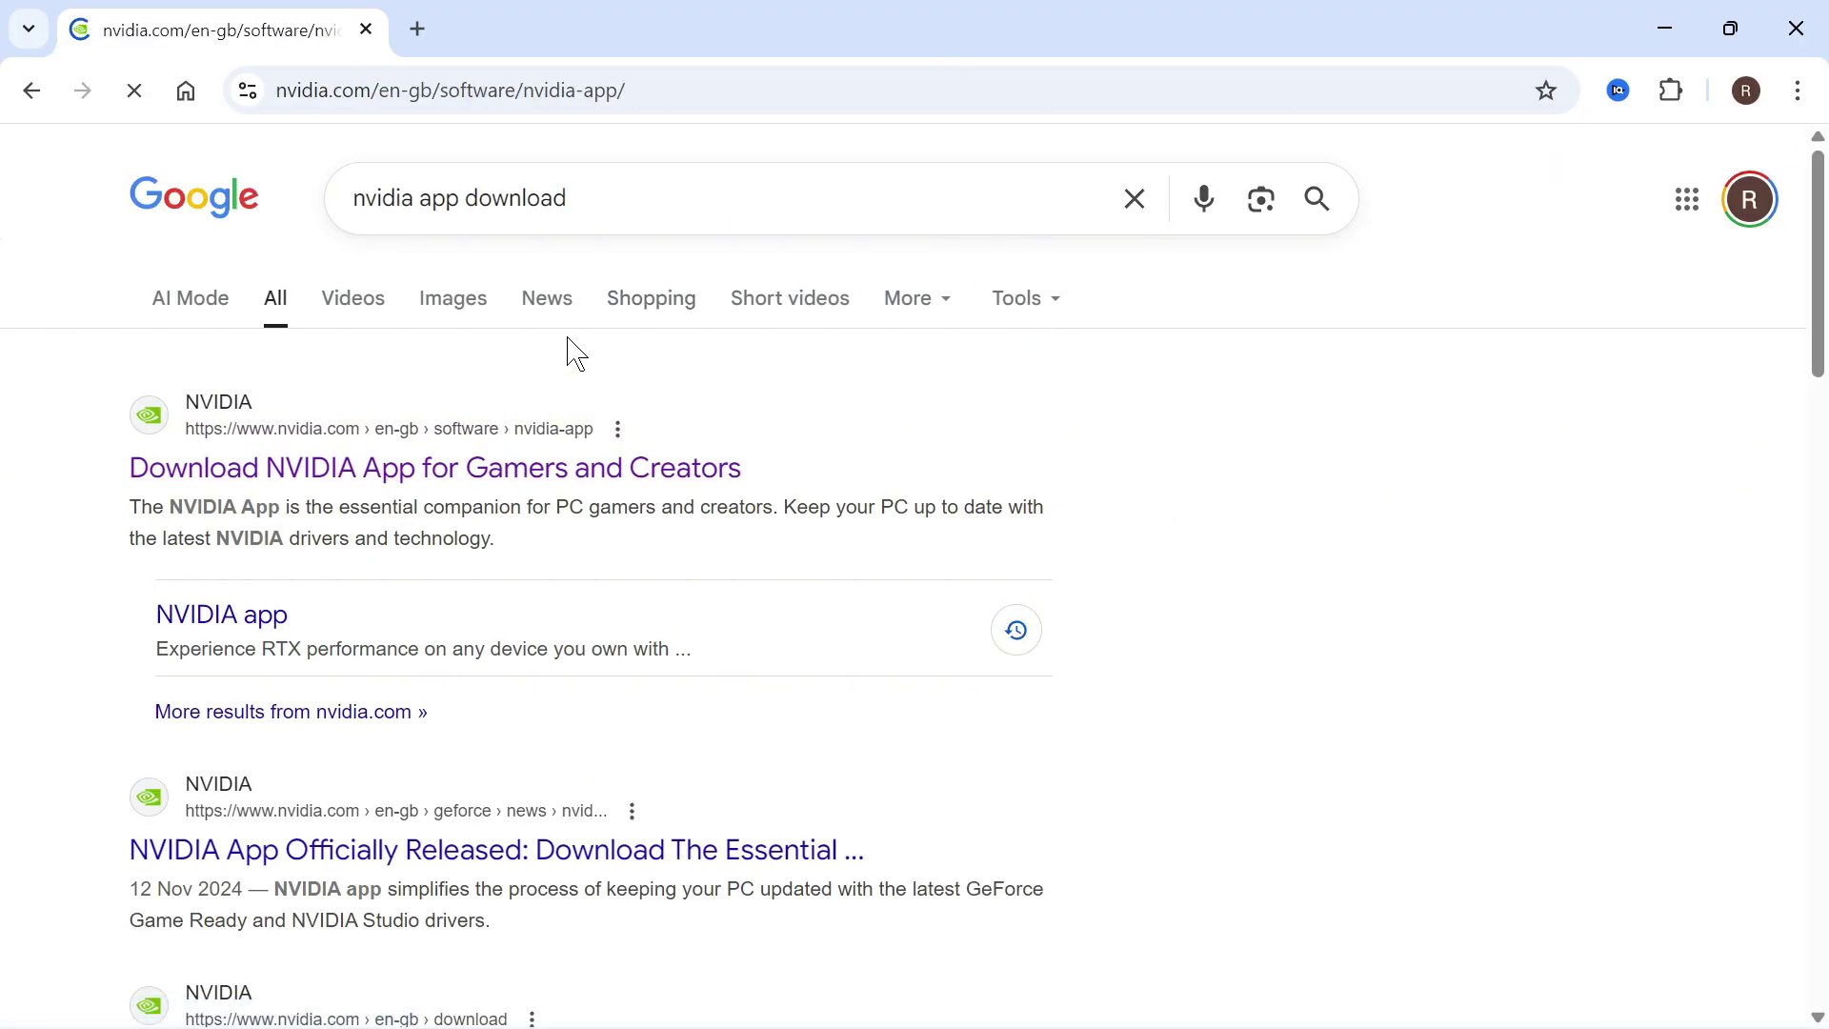
pyautogui.scroll(-3, 338, 467)
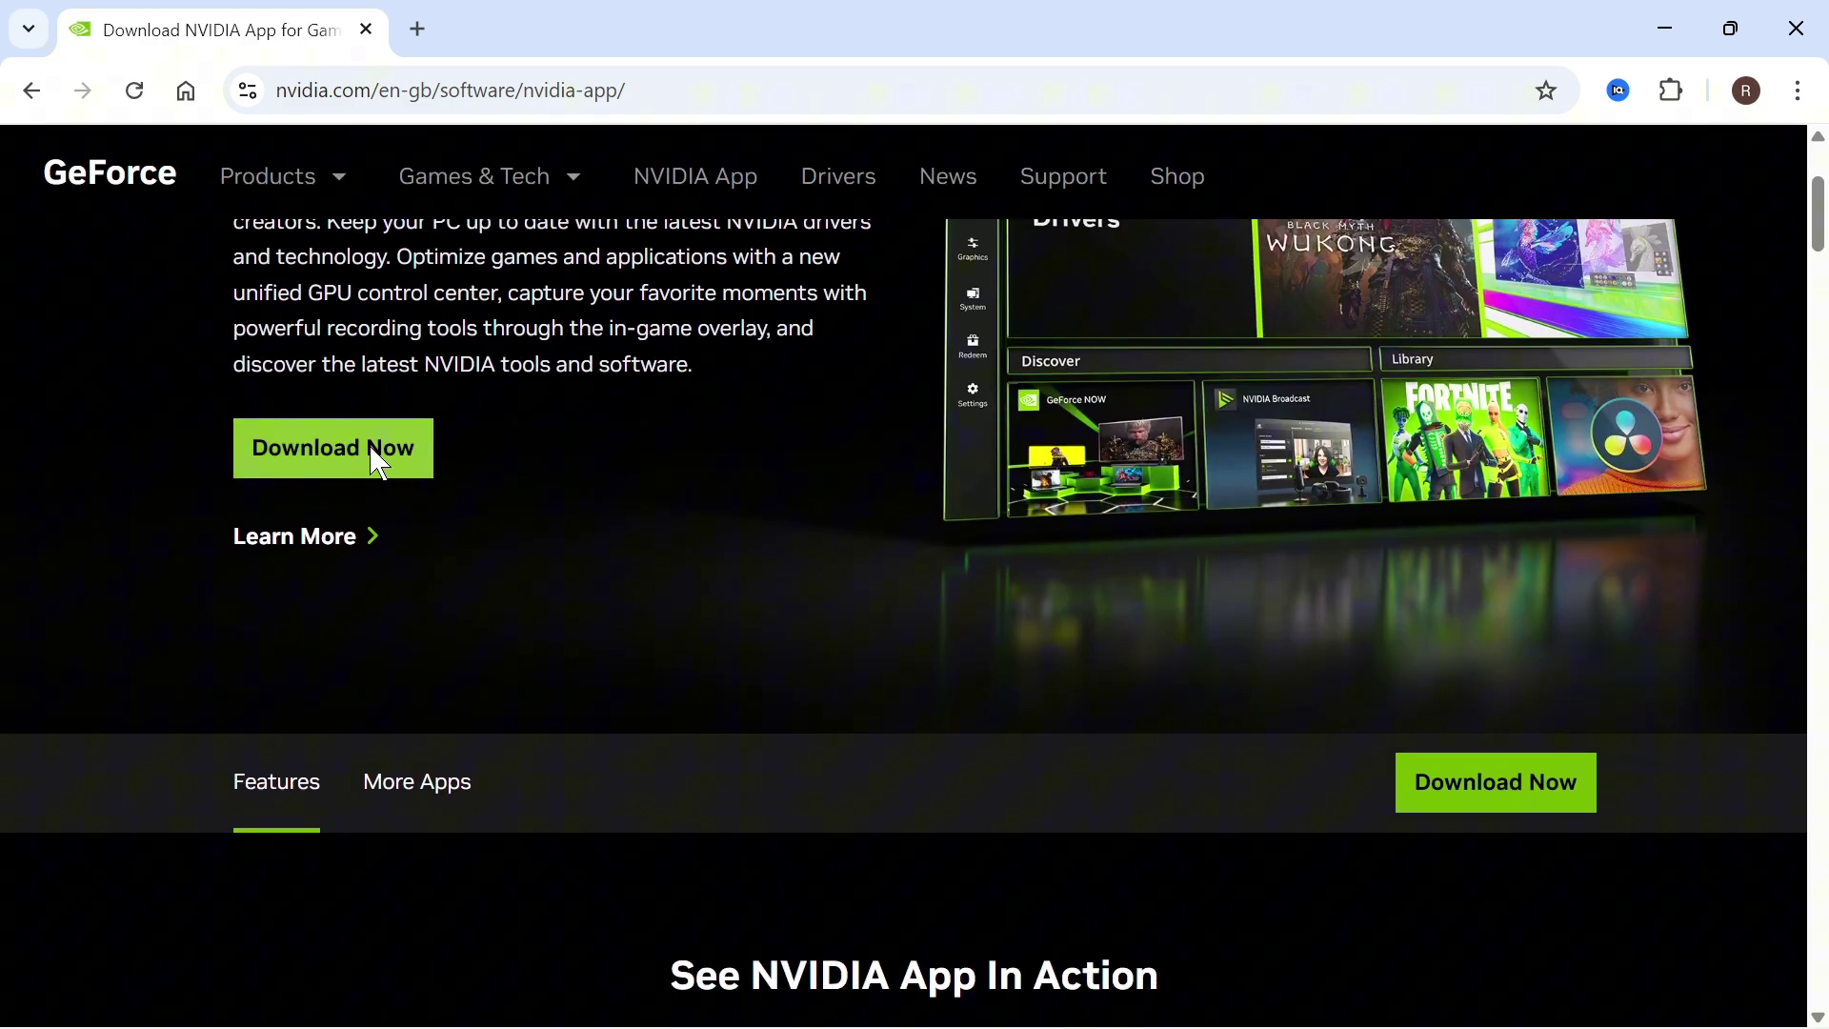
pyautogui.click(372, 458)
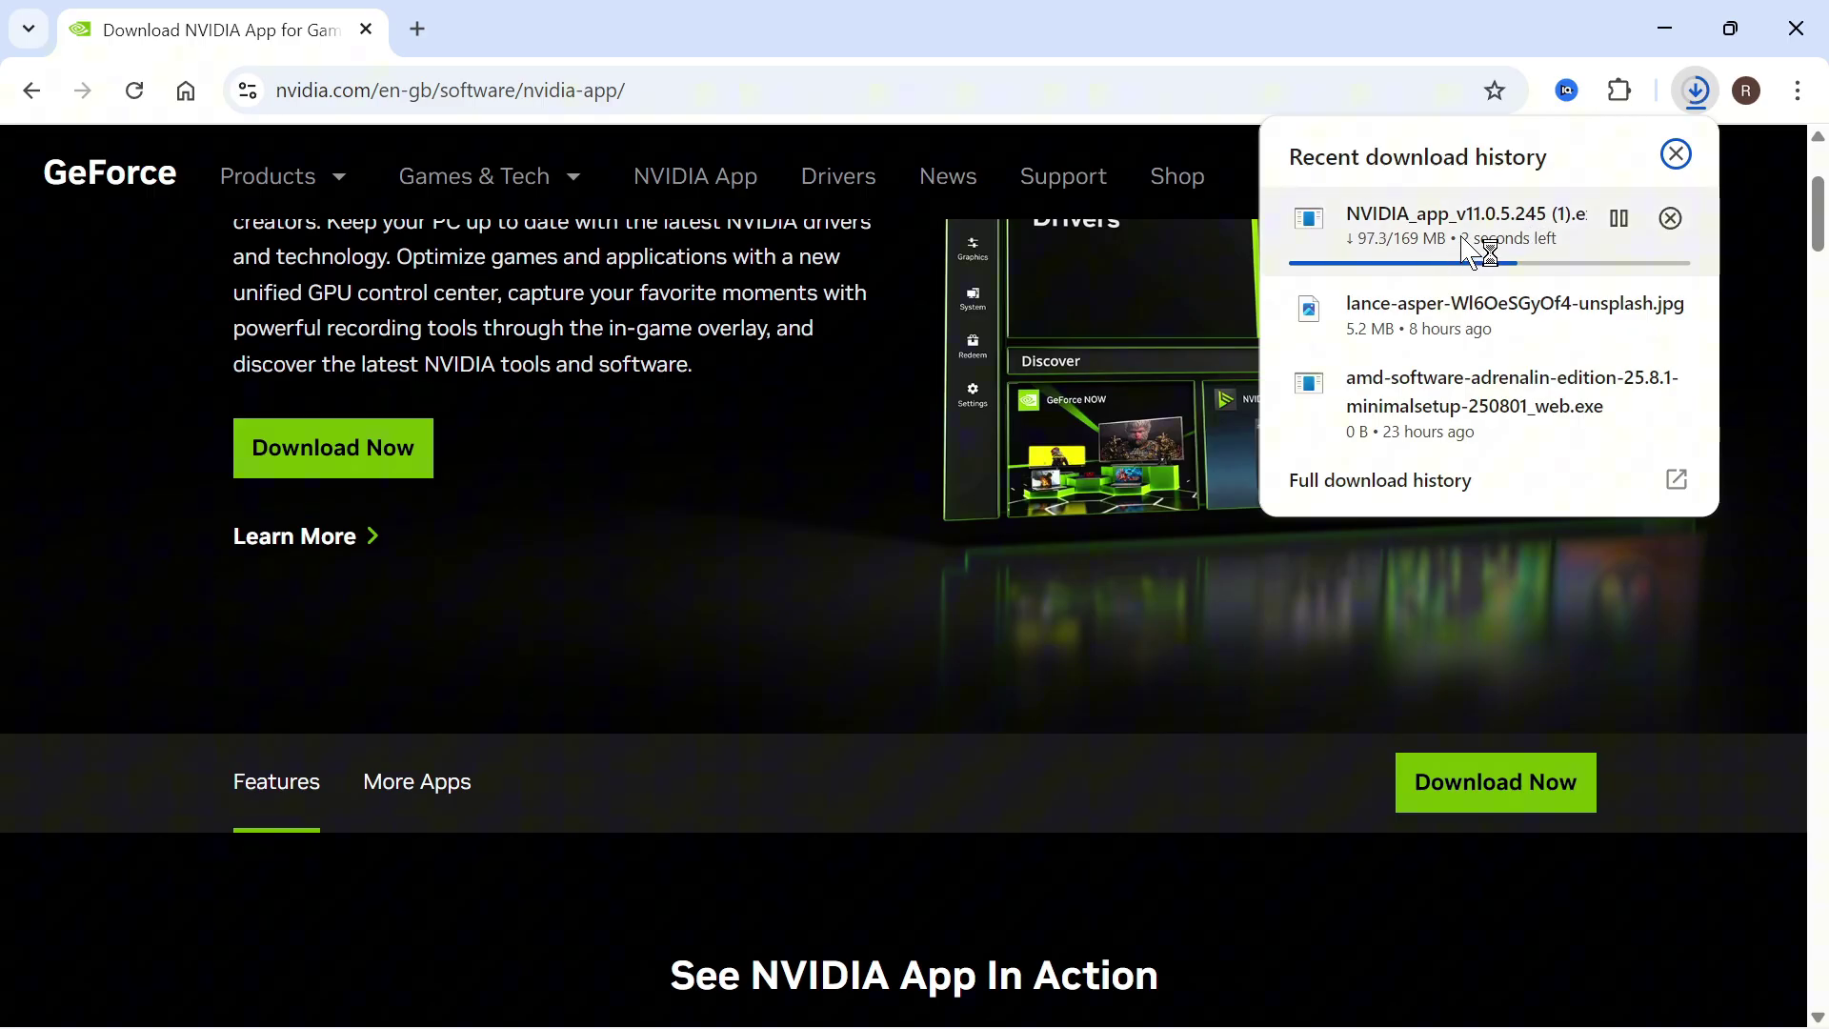
pyautogui.click(1666, 28)
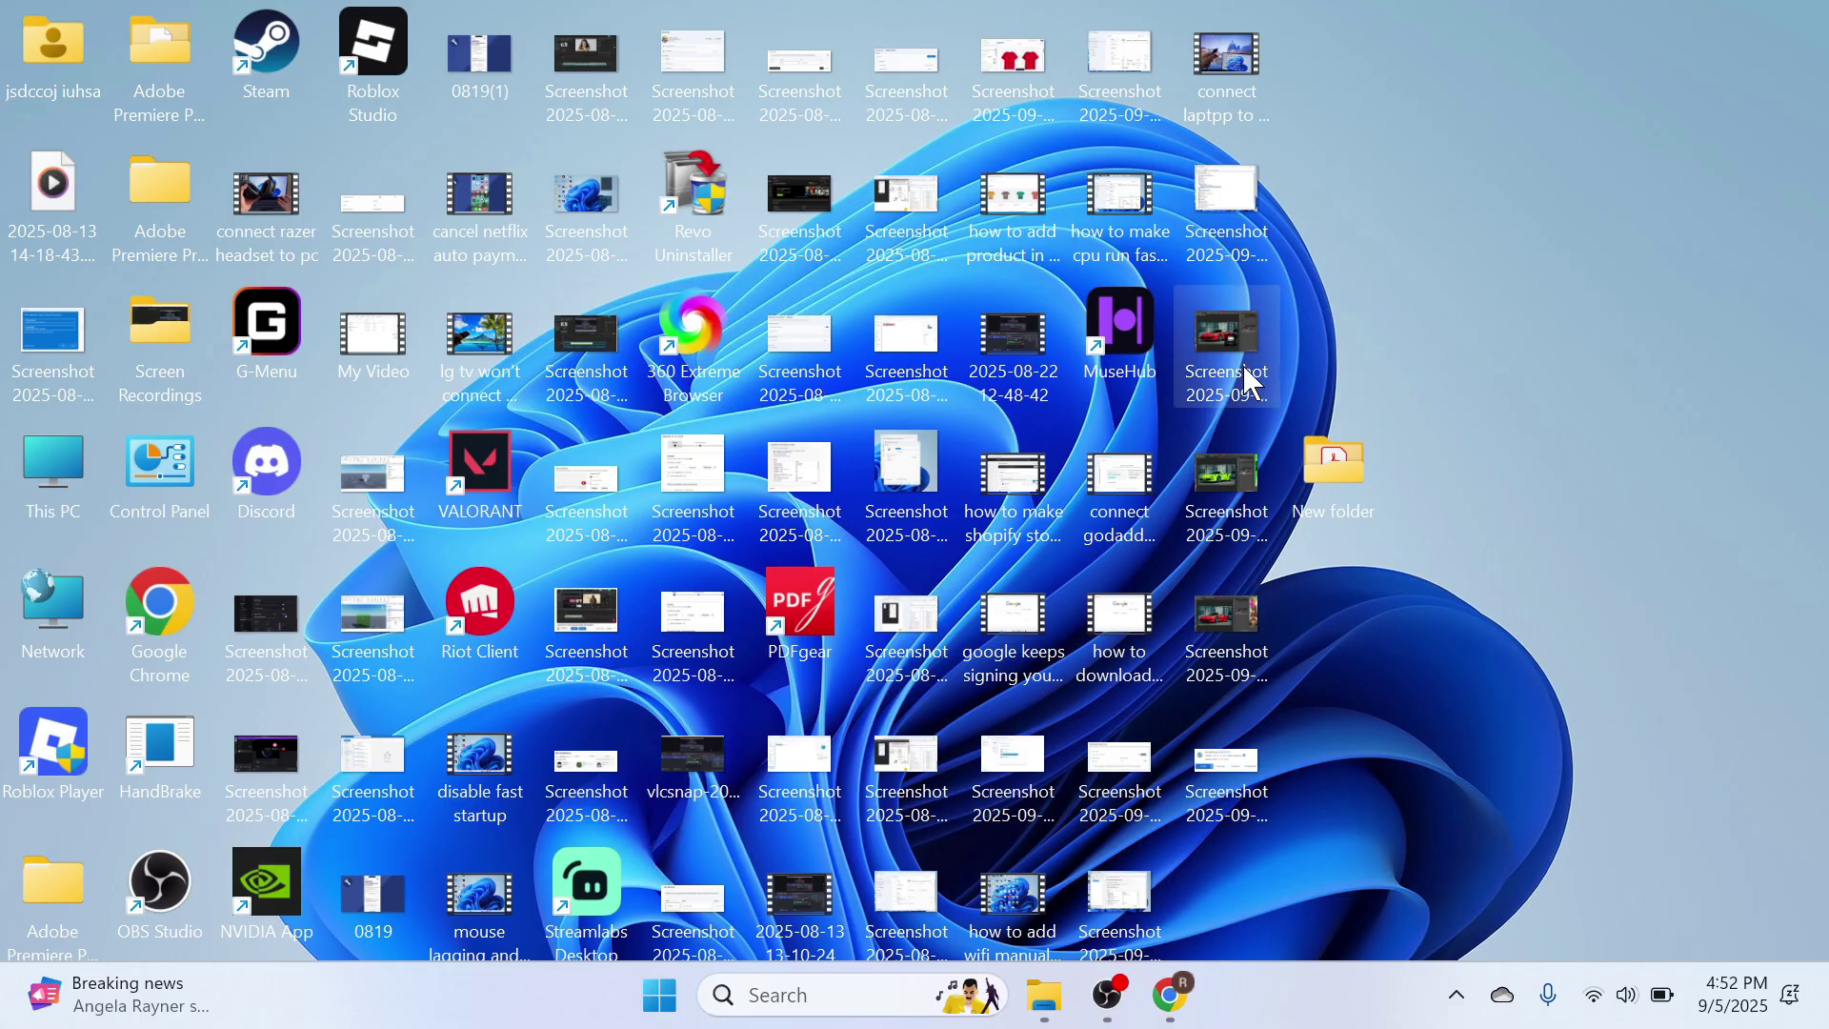
# In NVIDIA App's Drivers page, check for updates, confirming Game Ready Driver 581.15 is current.
pyautogui.press('super')
pyautogui.write('nv')
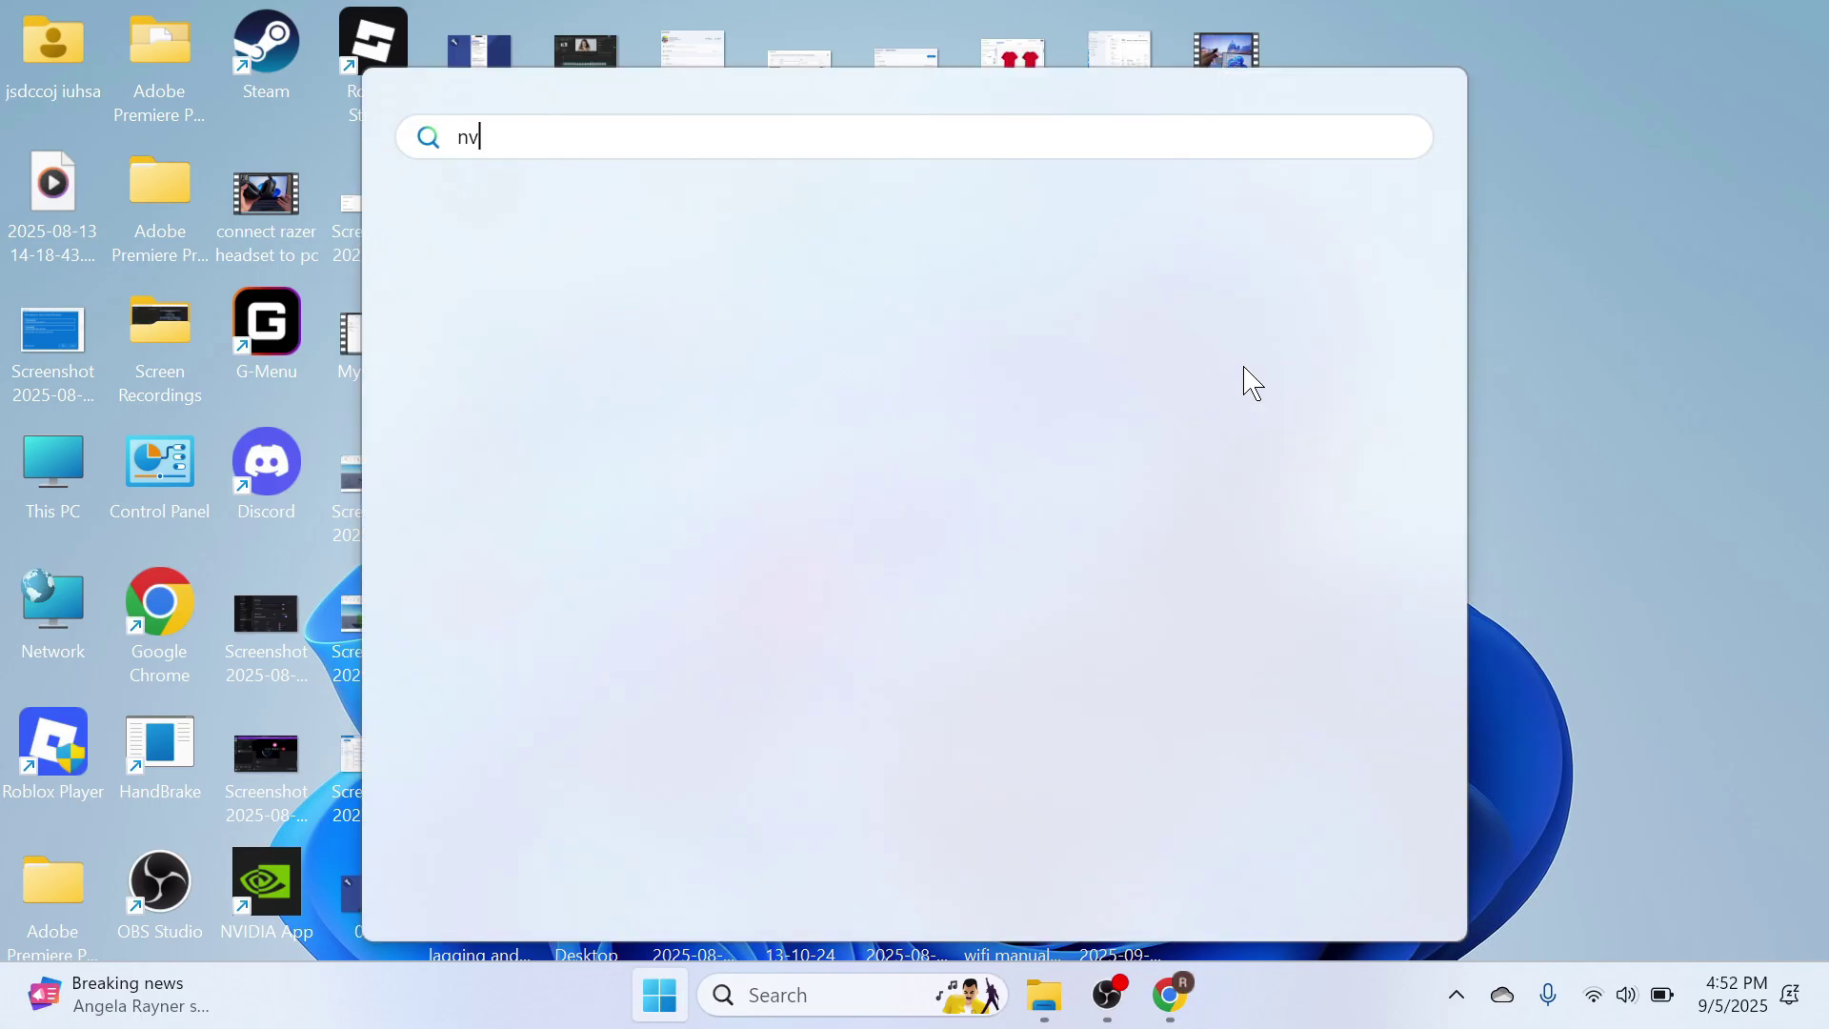
pyautogui.write('idia app')
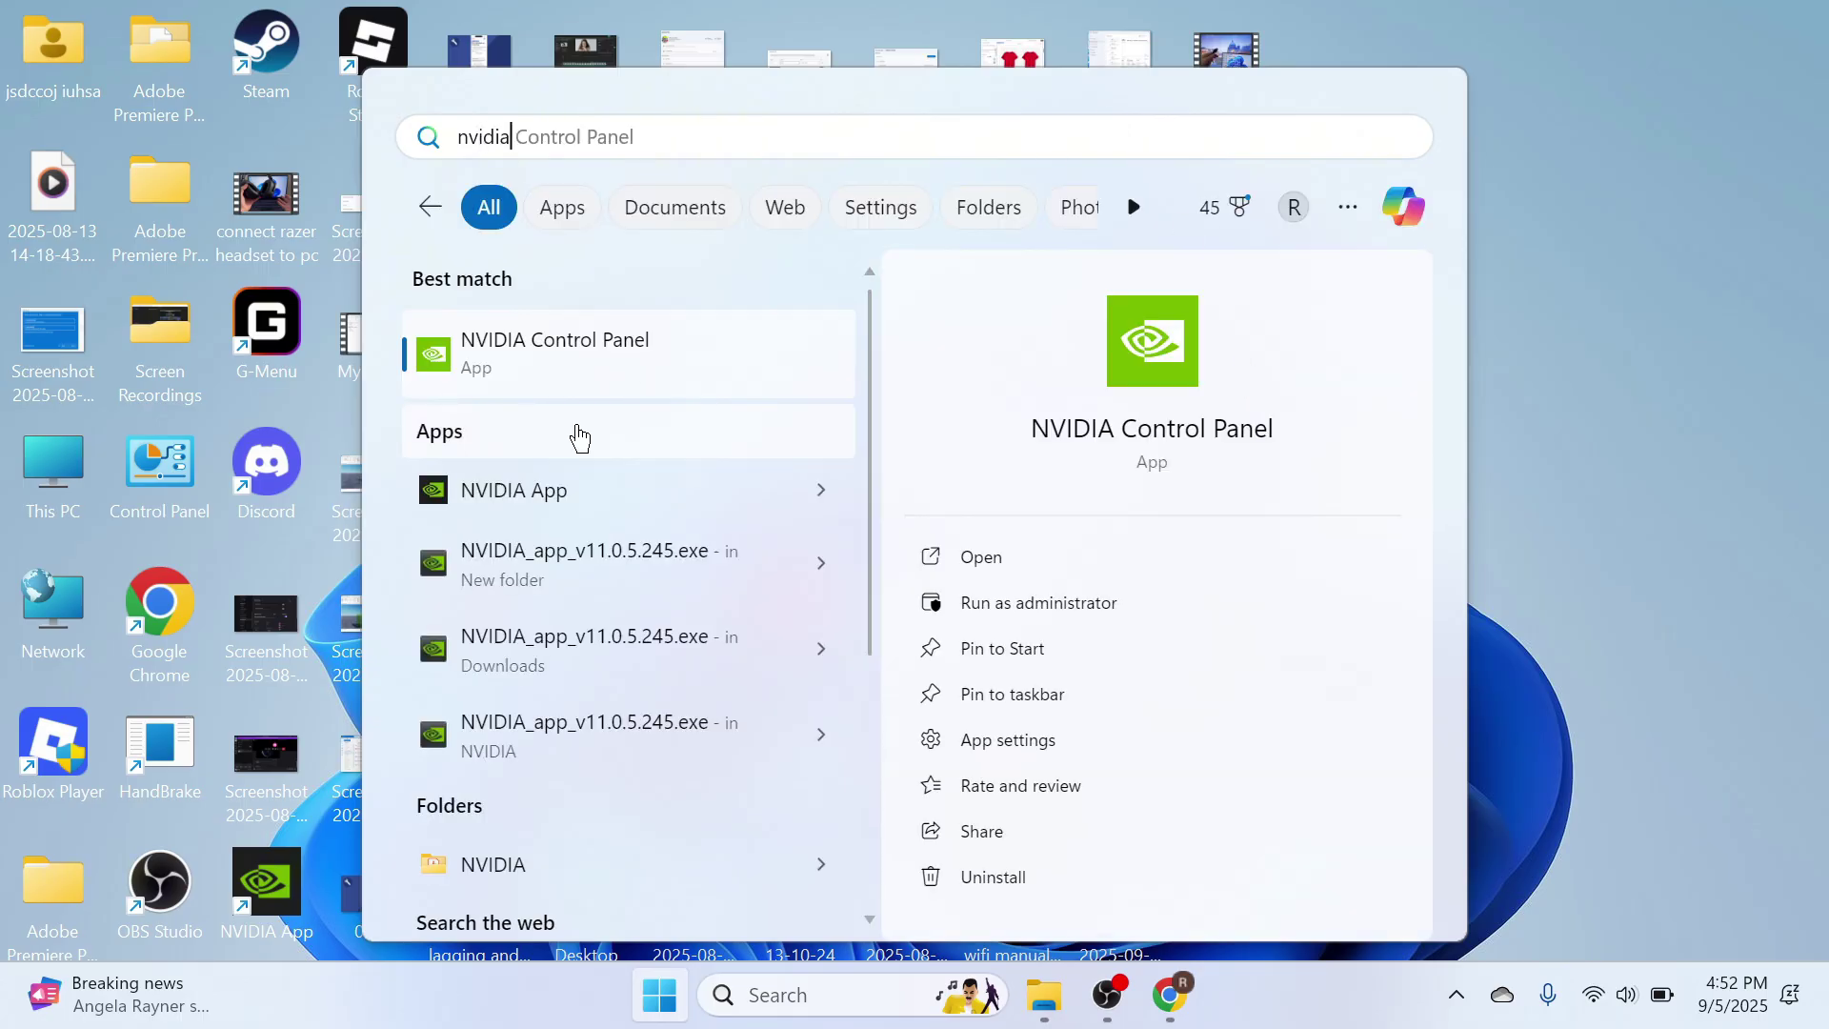
pyautogui.click(581, 363)
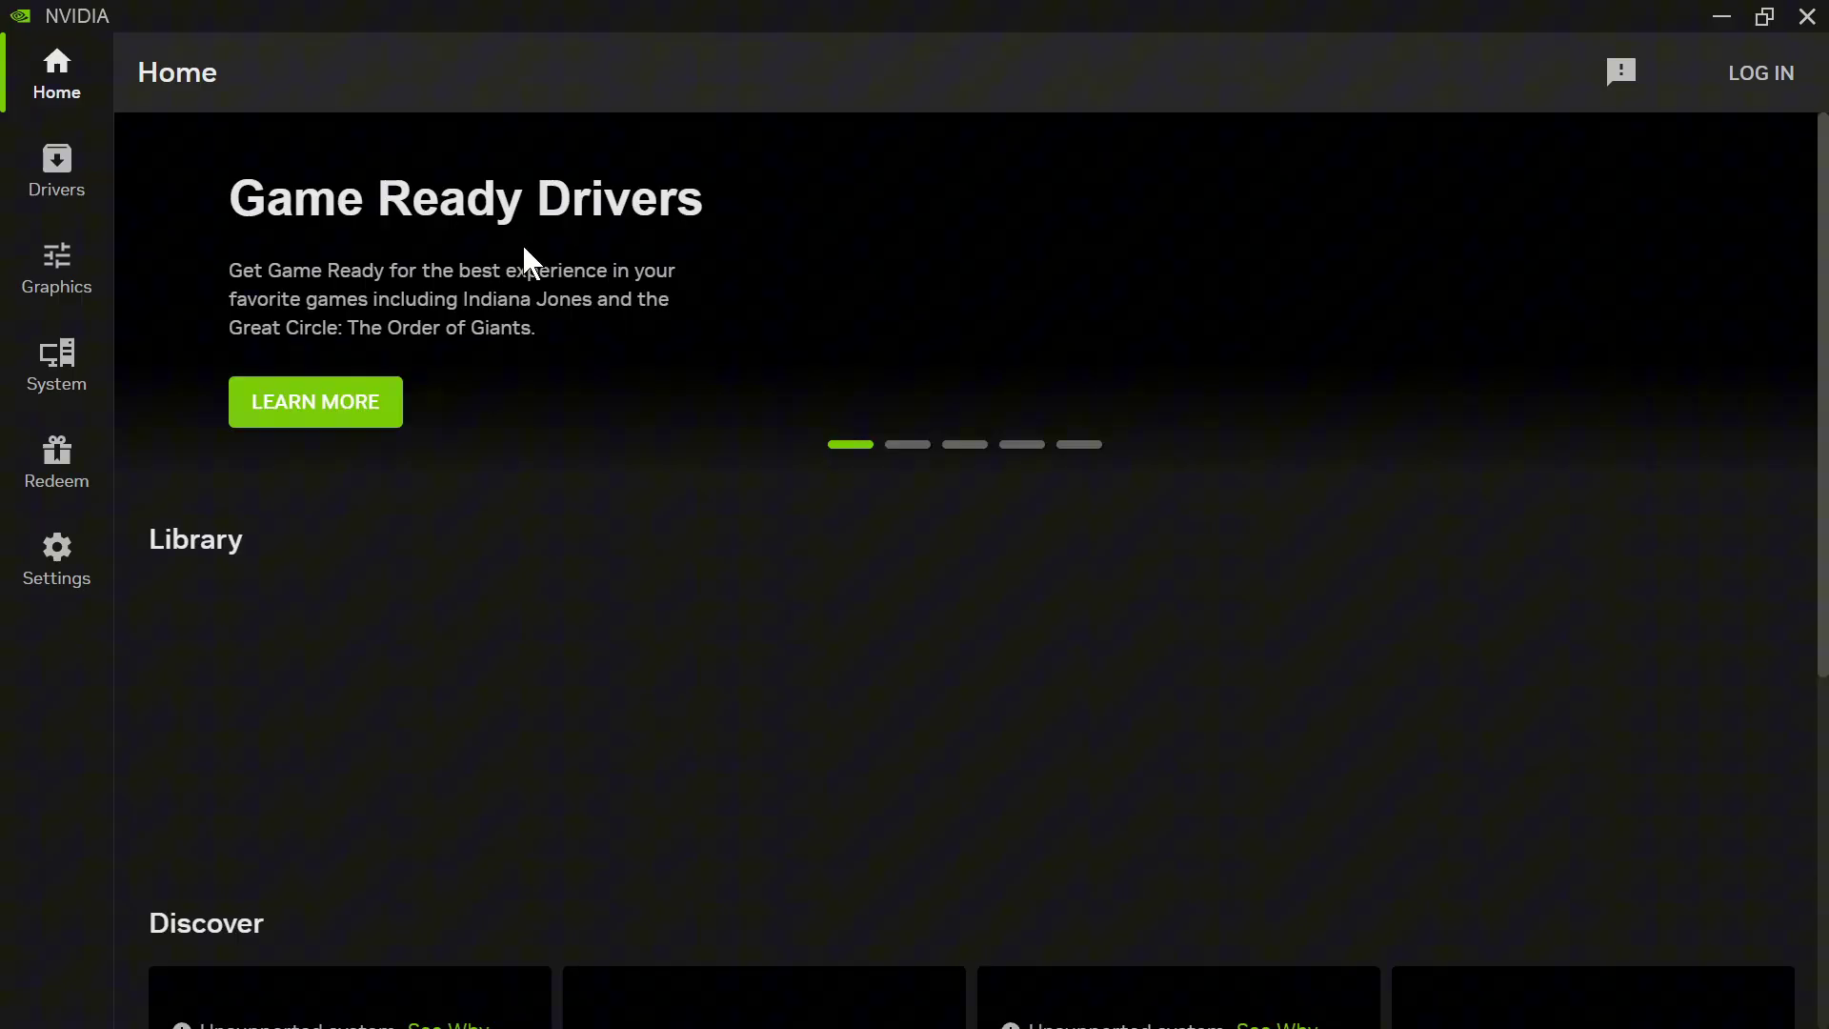
pyautogui.click(59, 162)
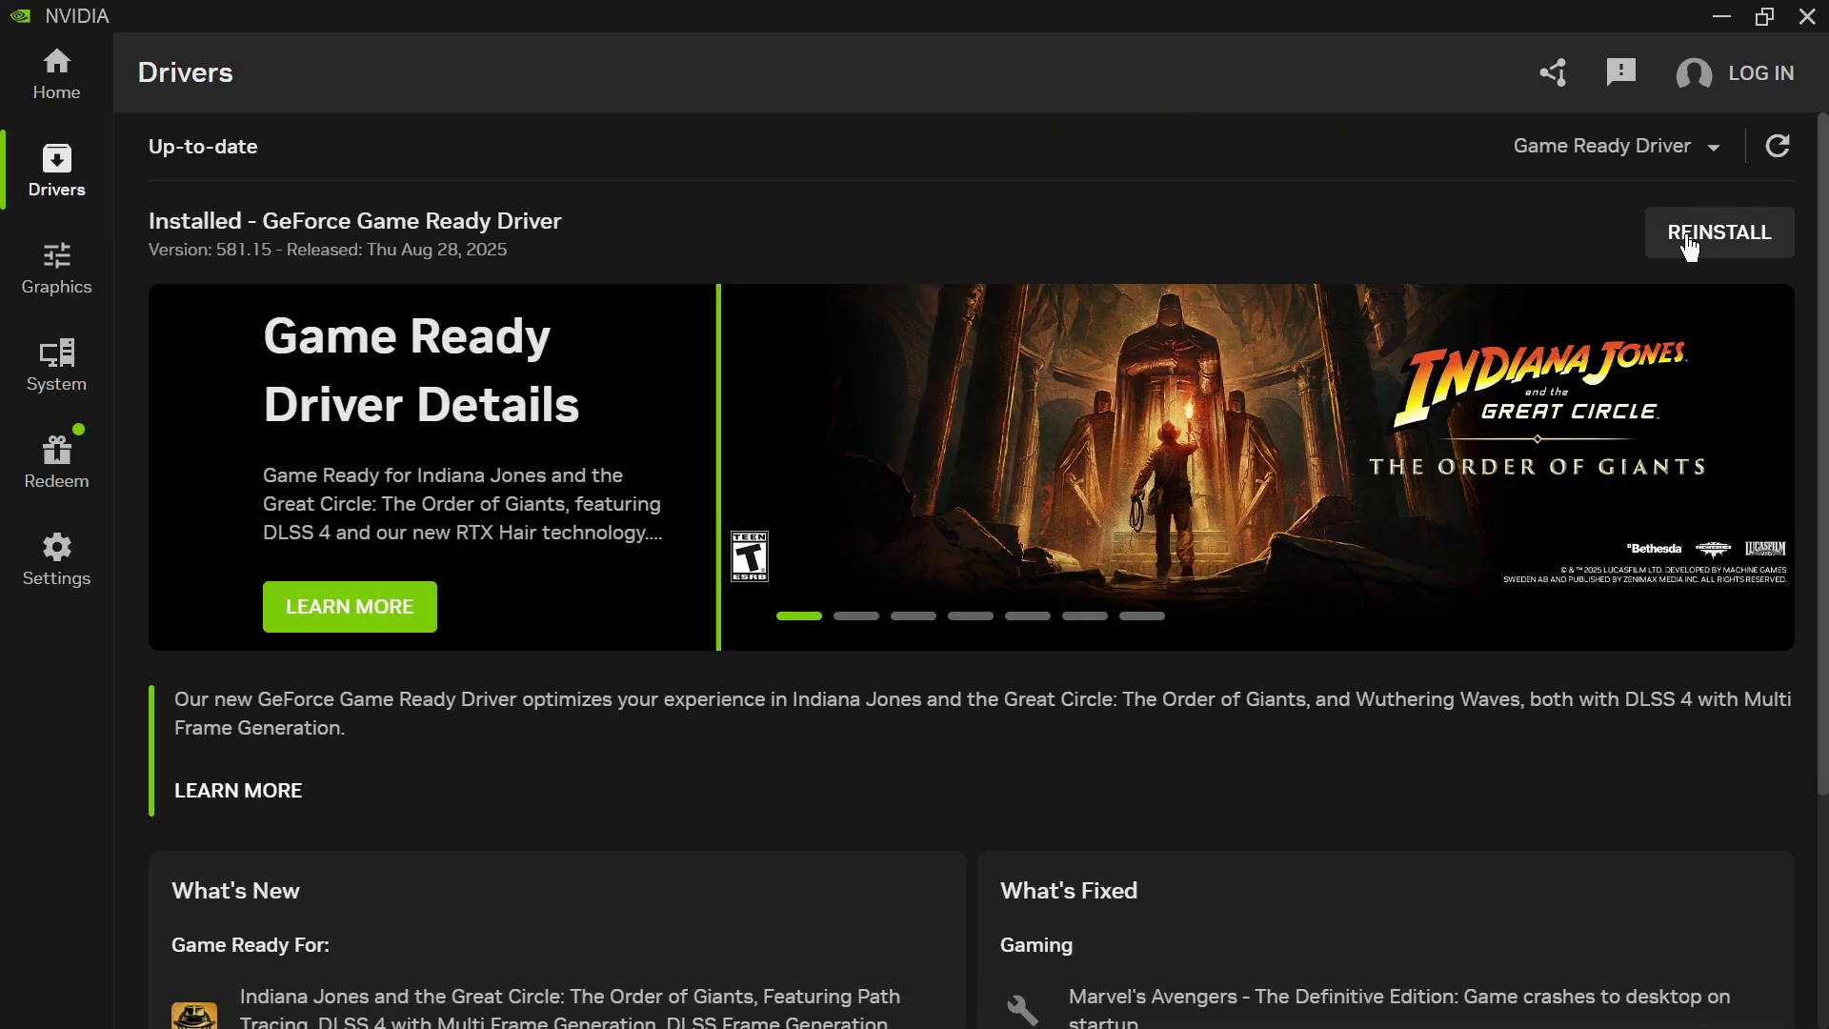
pyautogui.click(1778, 146)
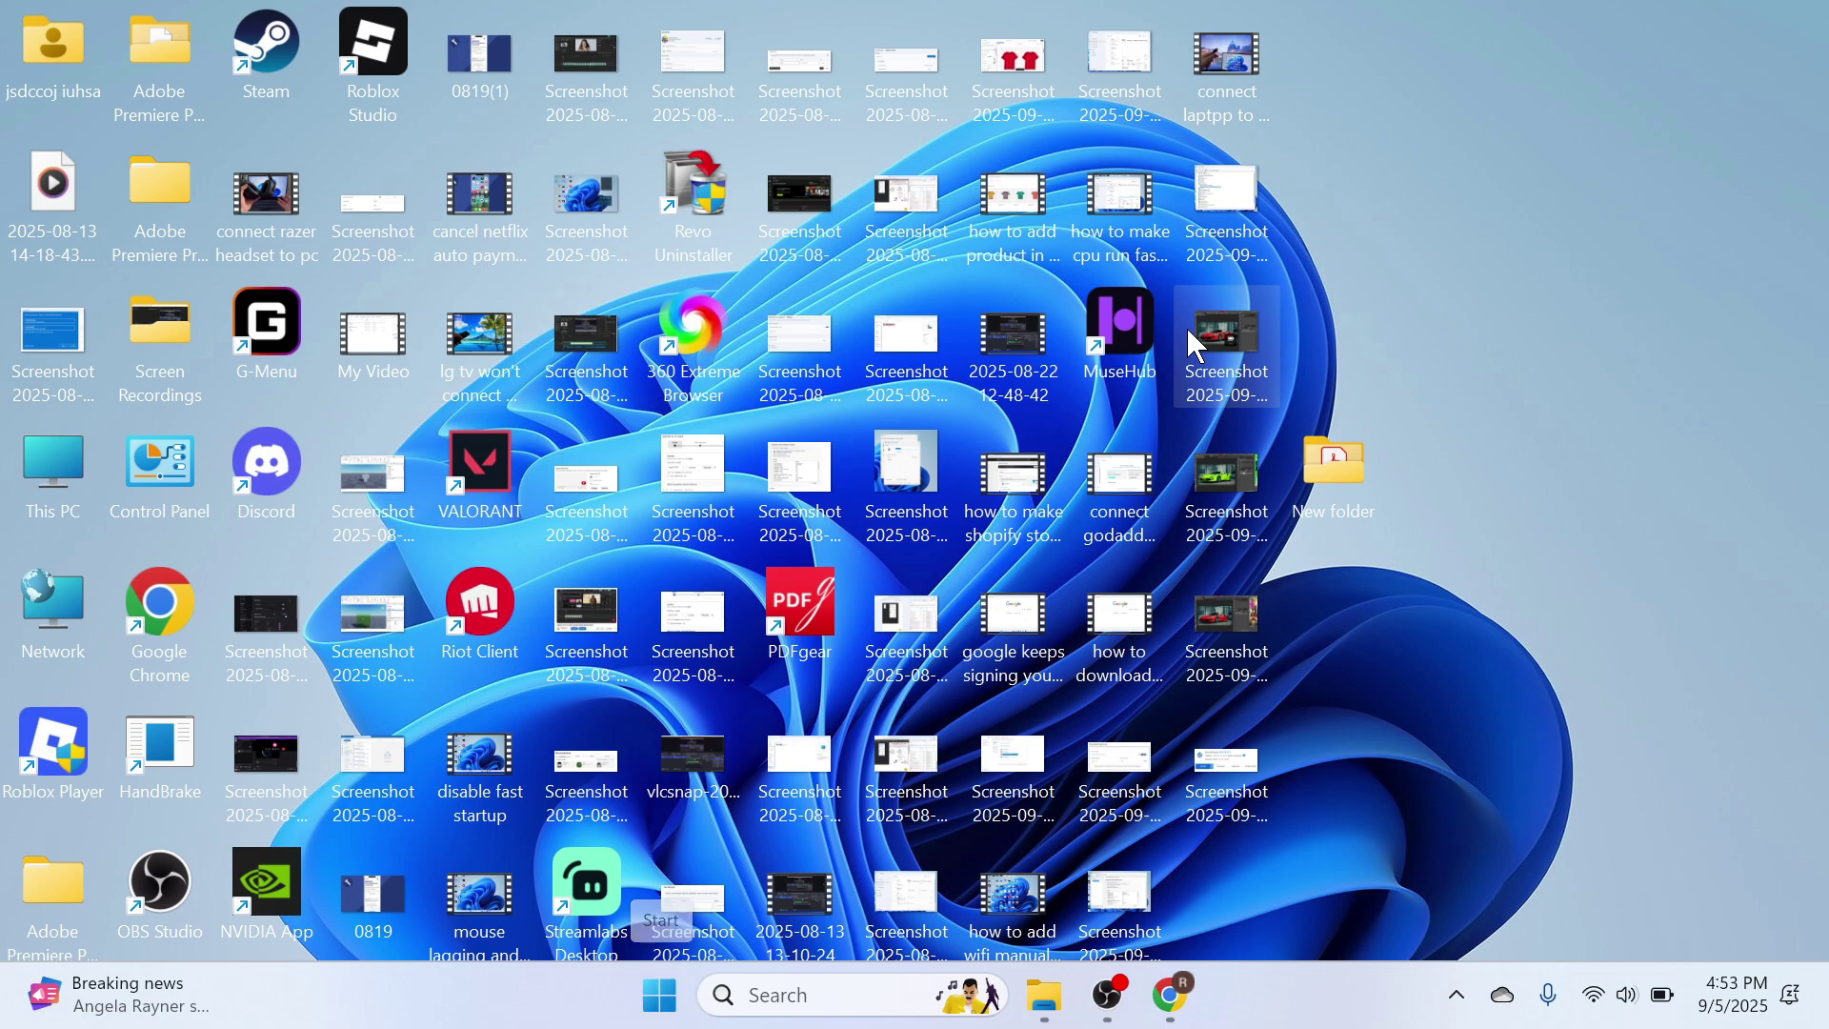
# Launch Armoury Crate via Start search, review its system settings, then close it.
pyautogui.press('super')
pyautogui.write('armor')
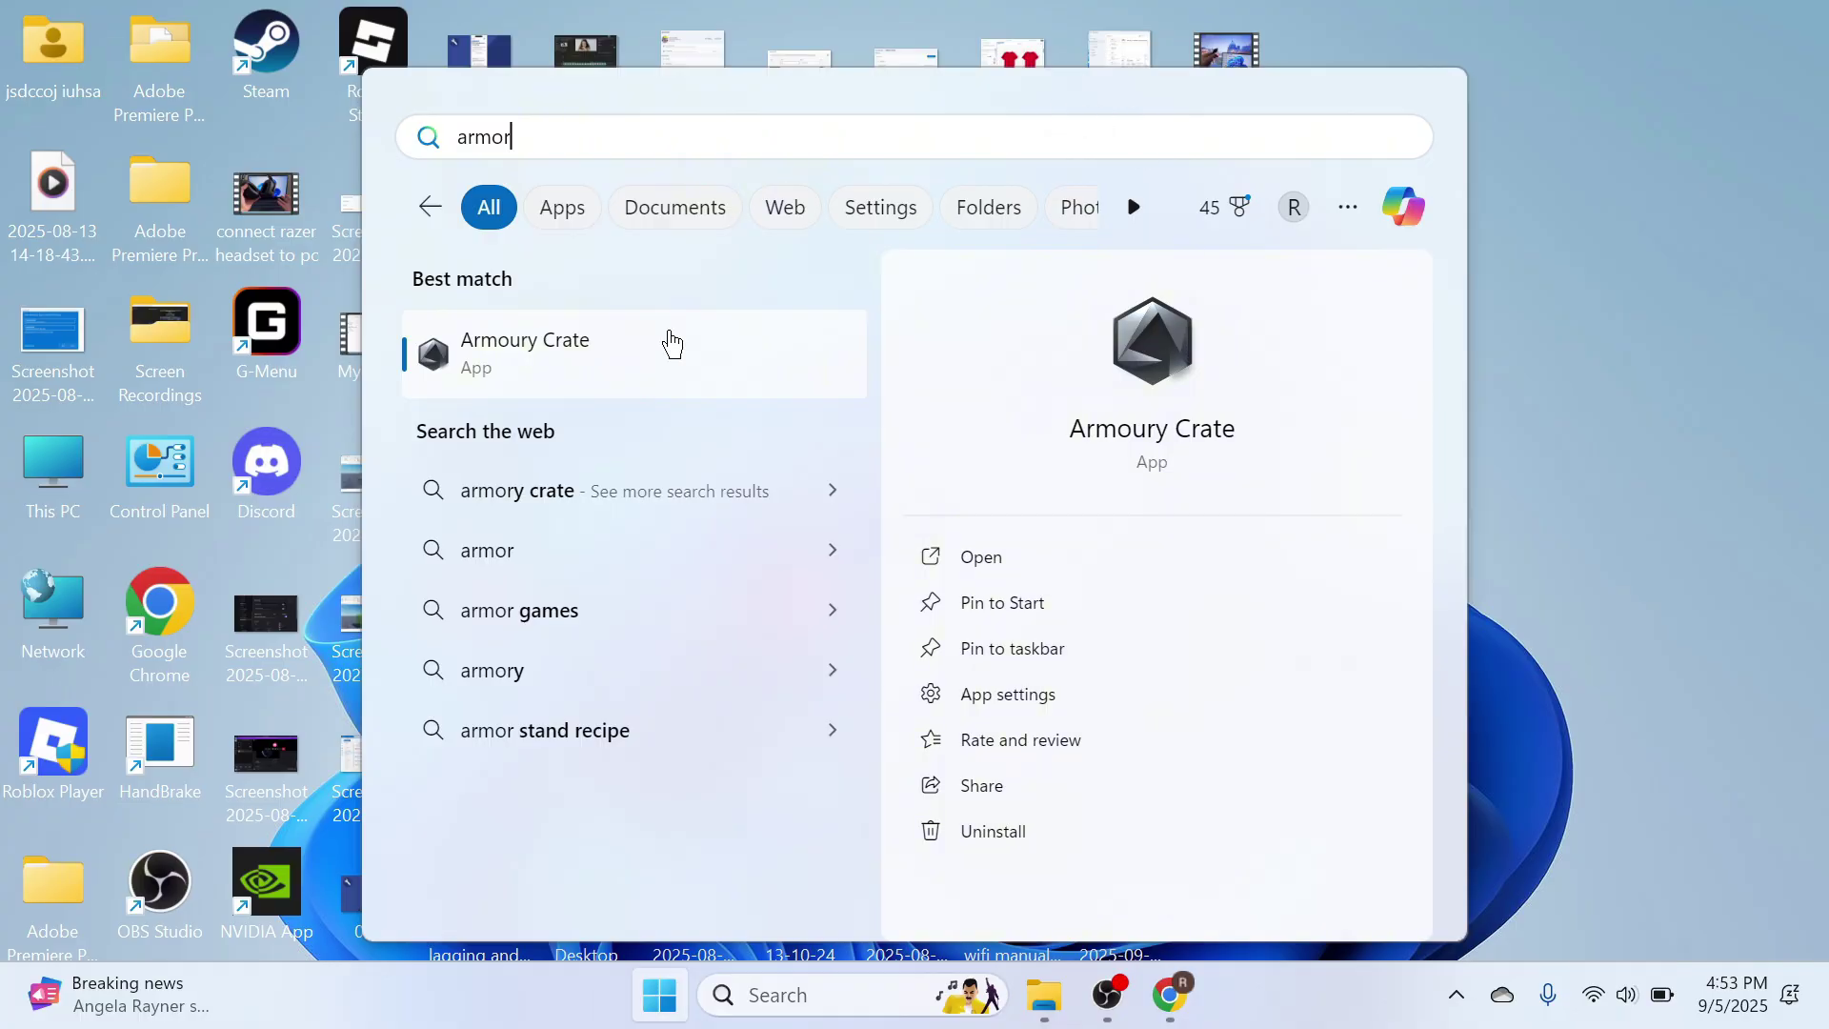
pyautogui.click(625, 355)
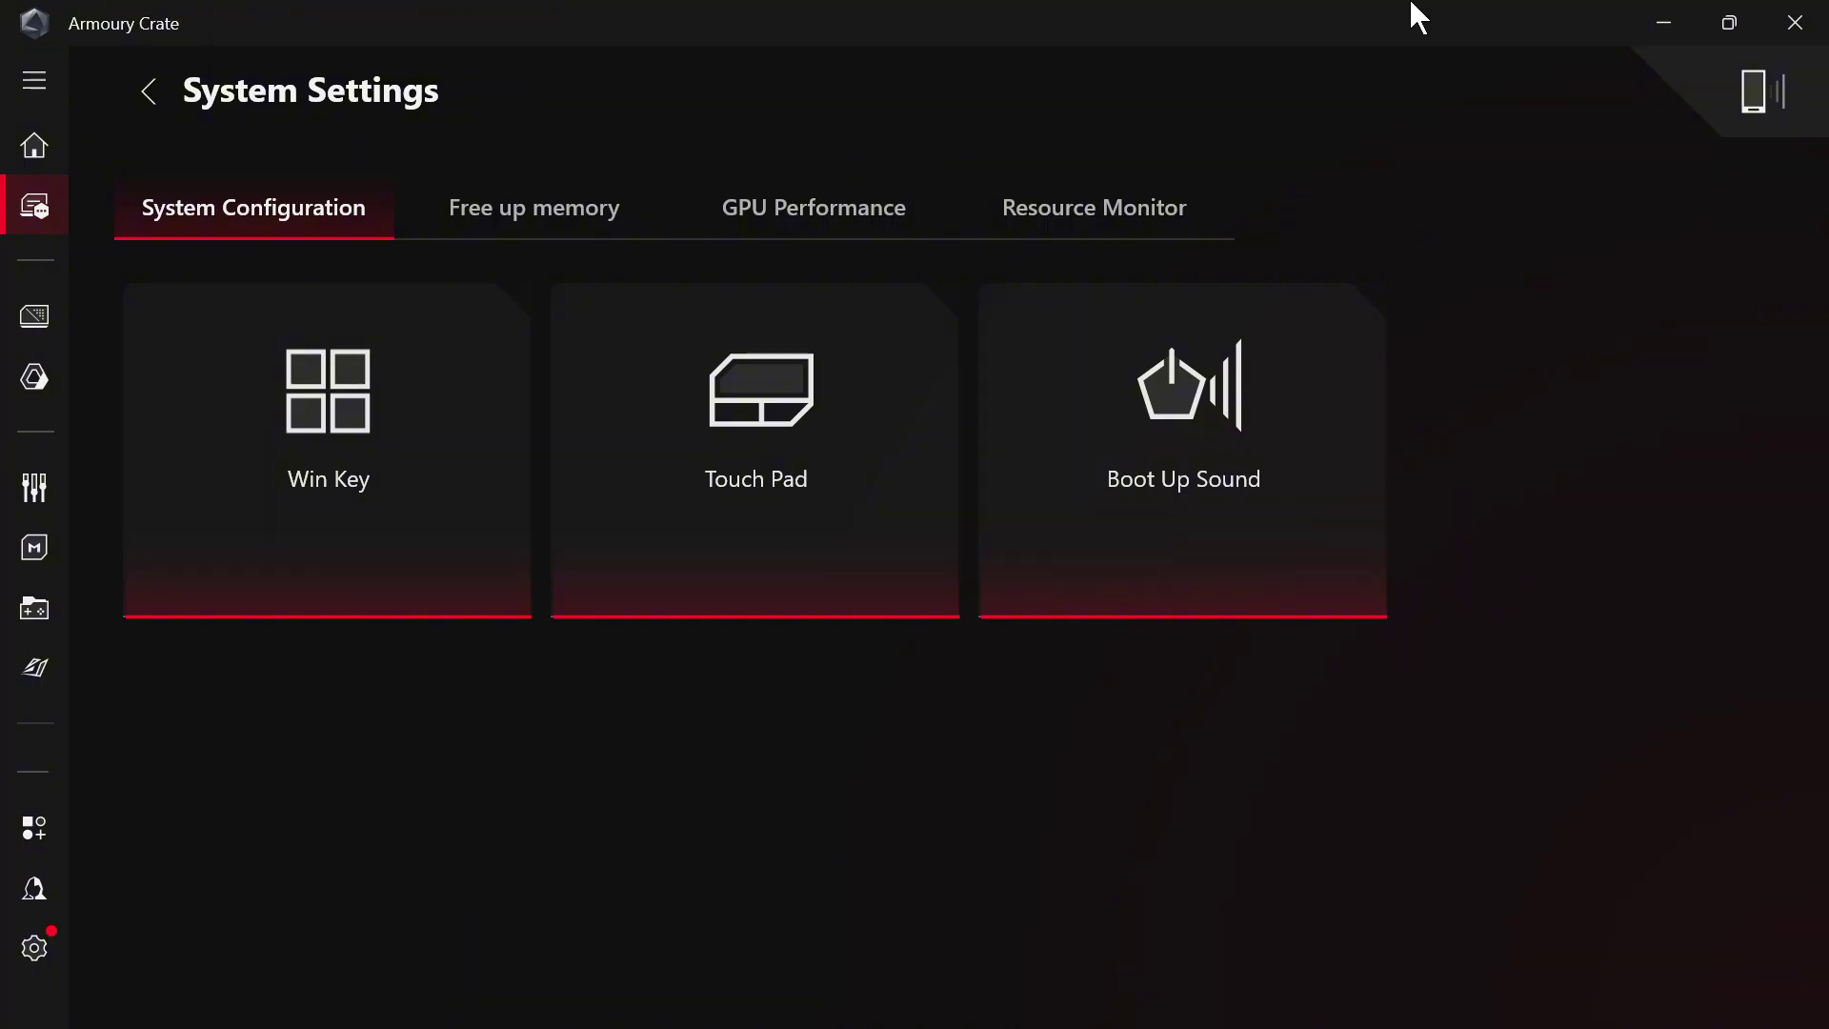
pyautogui.click(1813, 24)
# Relaunch Armoury Crate, skipping the welcome tour and dismissing the ASUS login prompt.
pyautogui.click(659, 993)
pyautogui.click(659, 994)
pyautogui.click(659, 994)
pyautogui.write('arm')
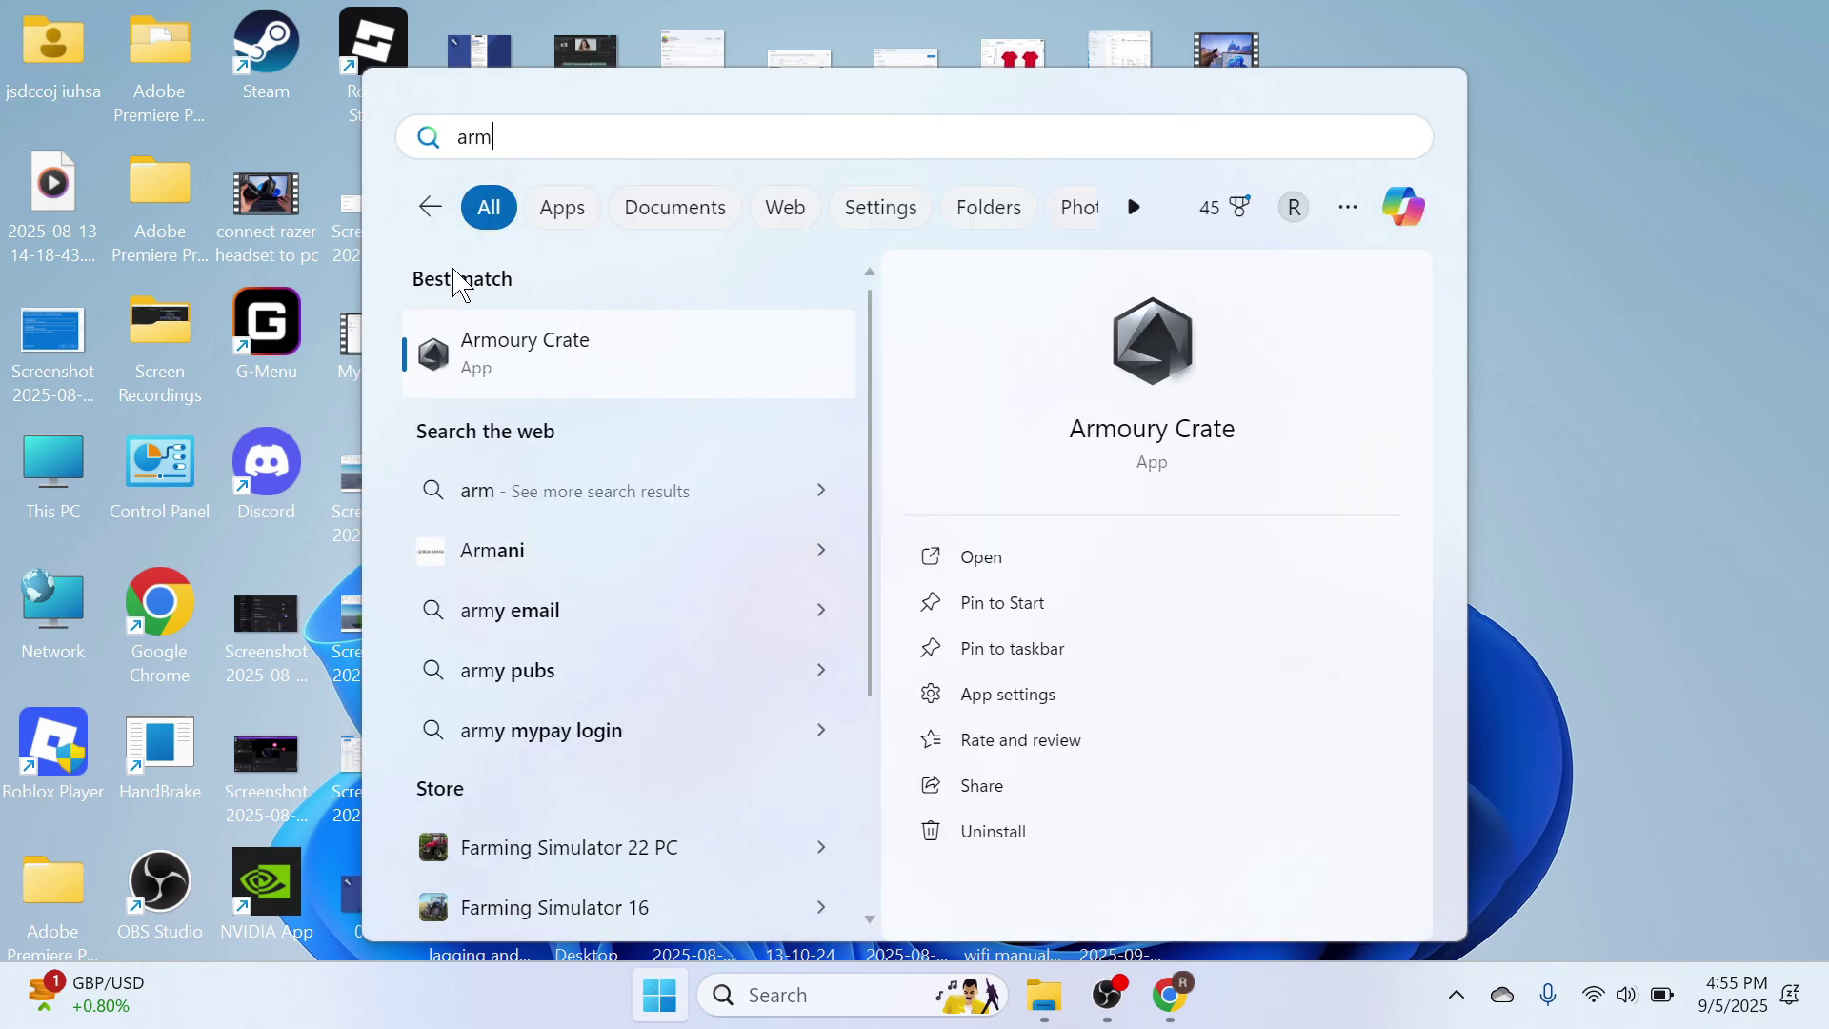
pyautogui.click(556, 347)
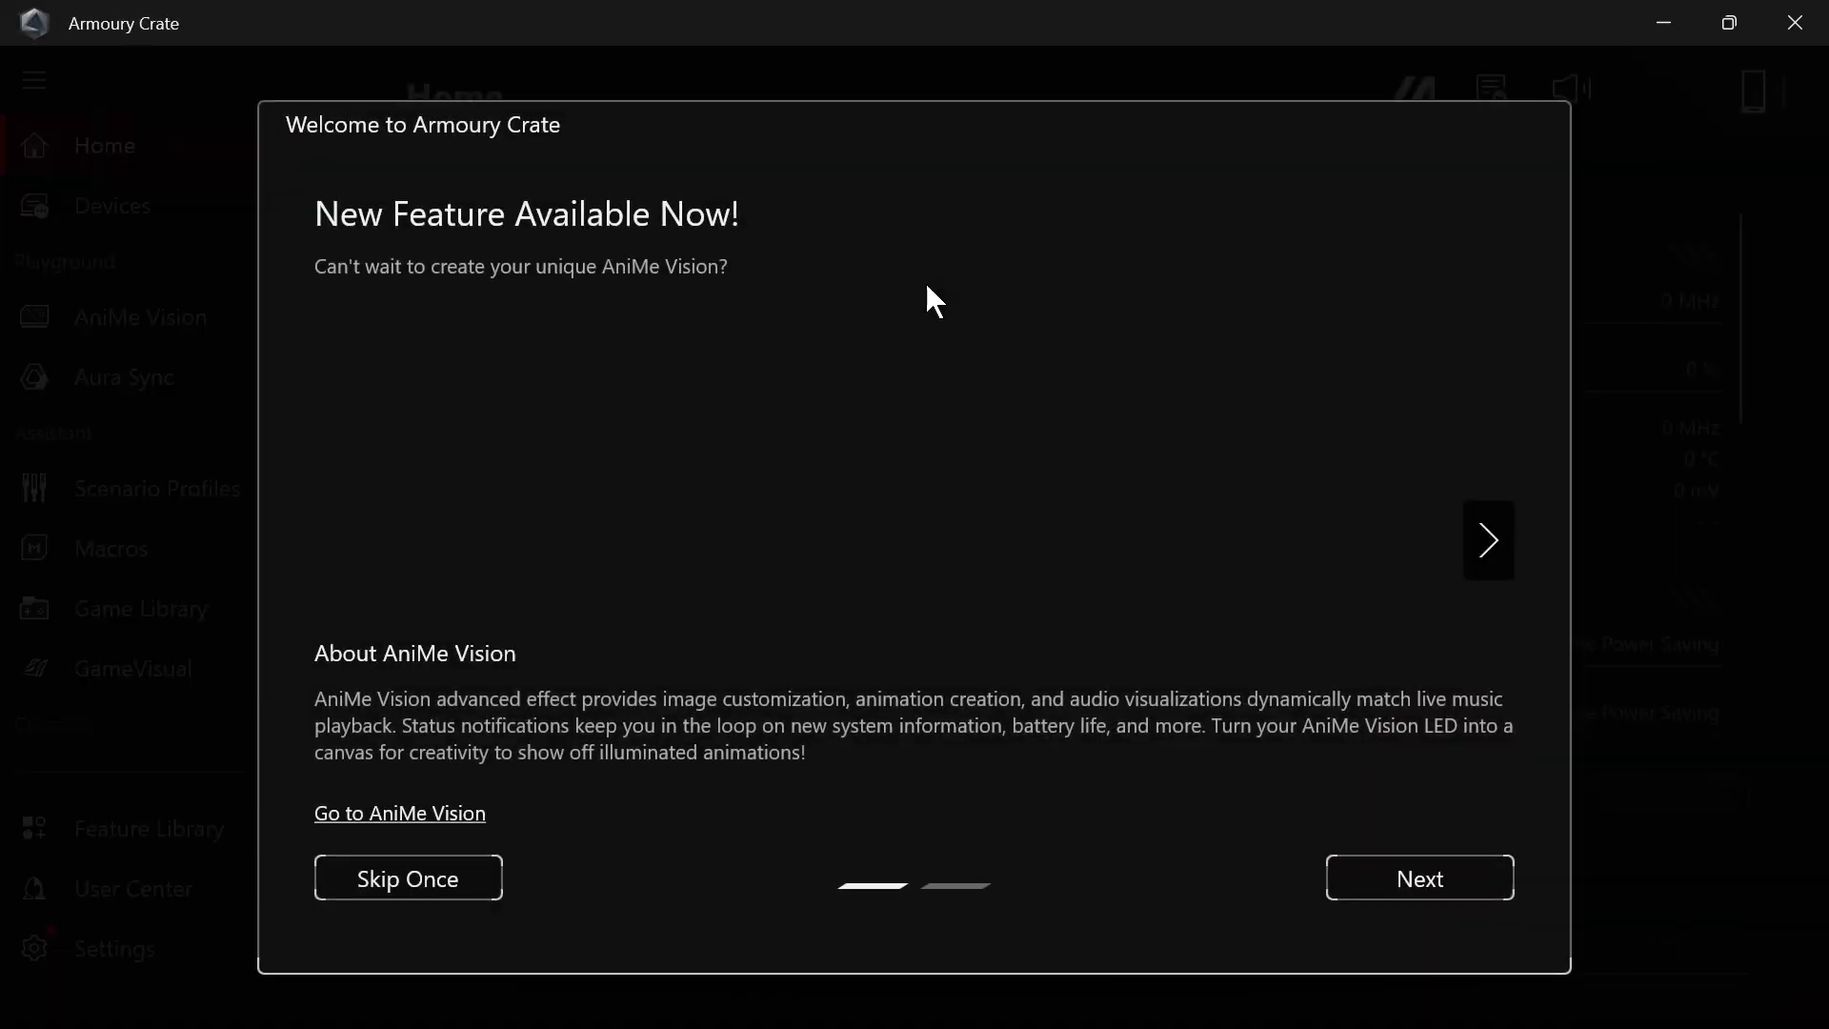
pyautogui.click(460, 862)
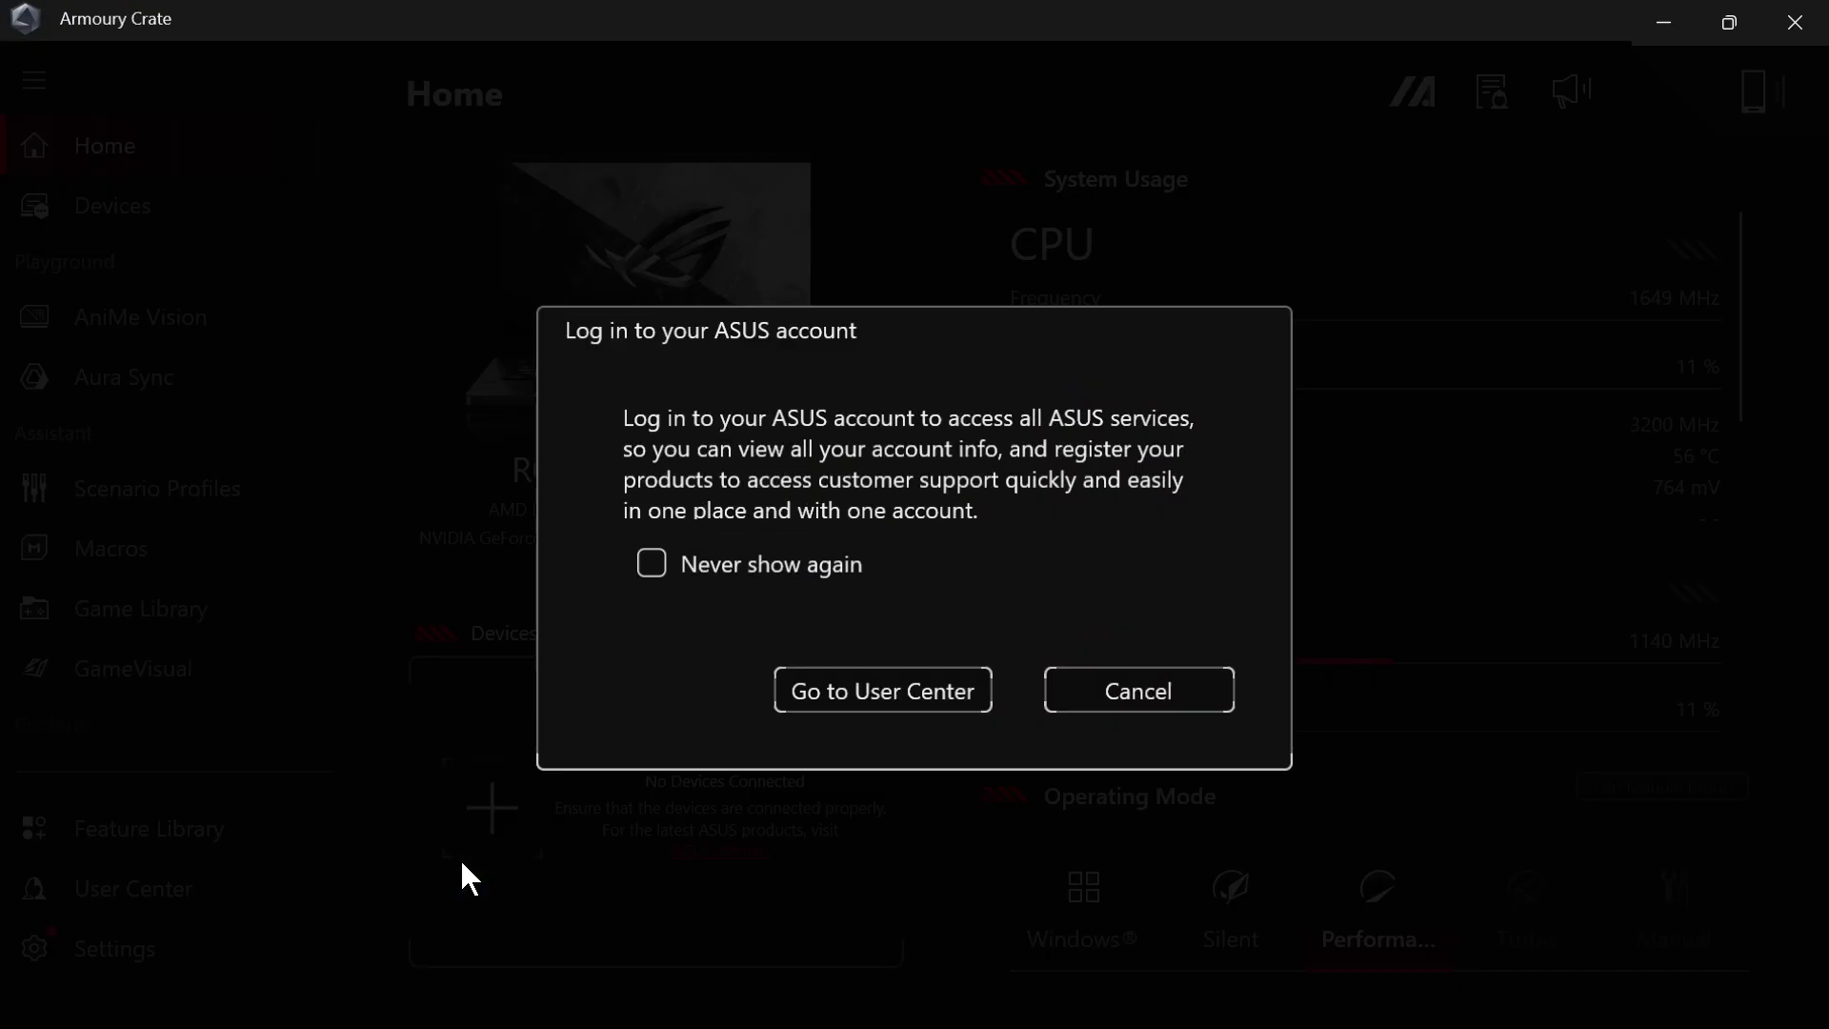
pyautogui.press('Escape')
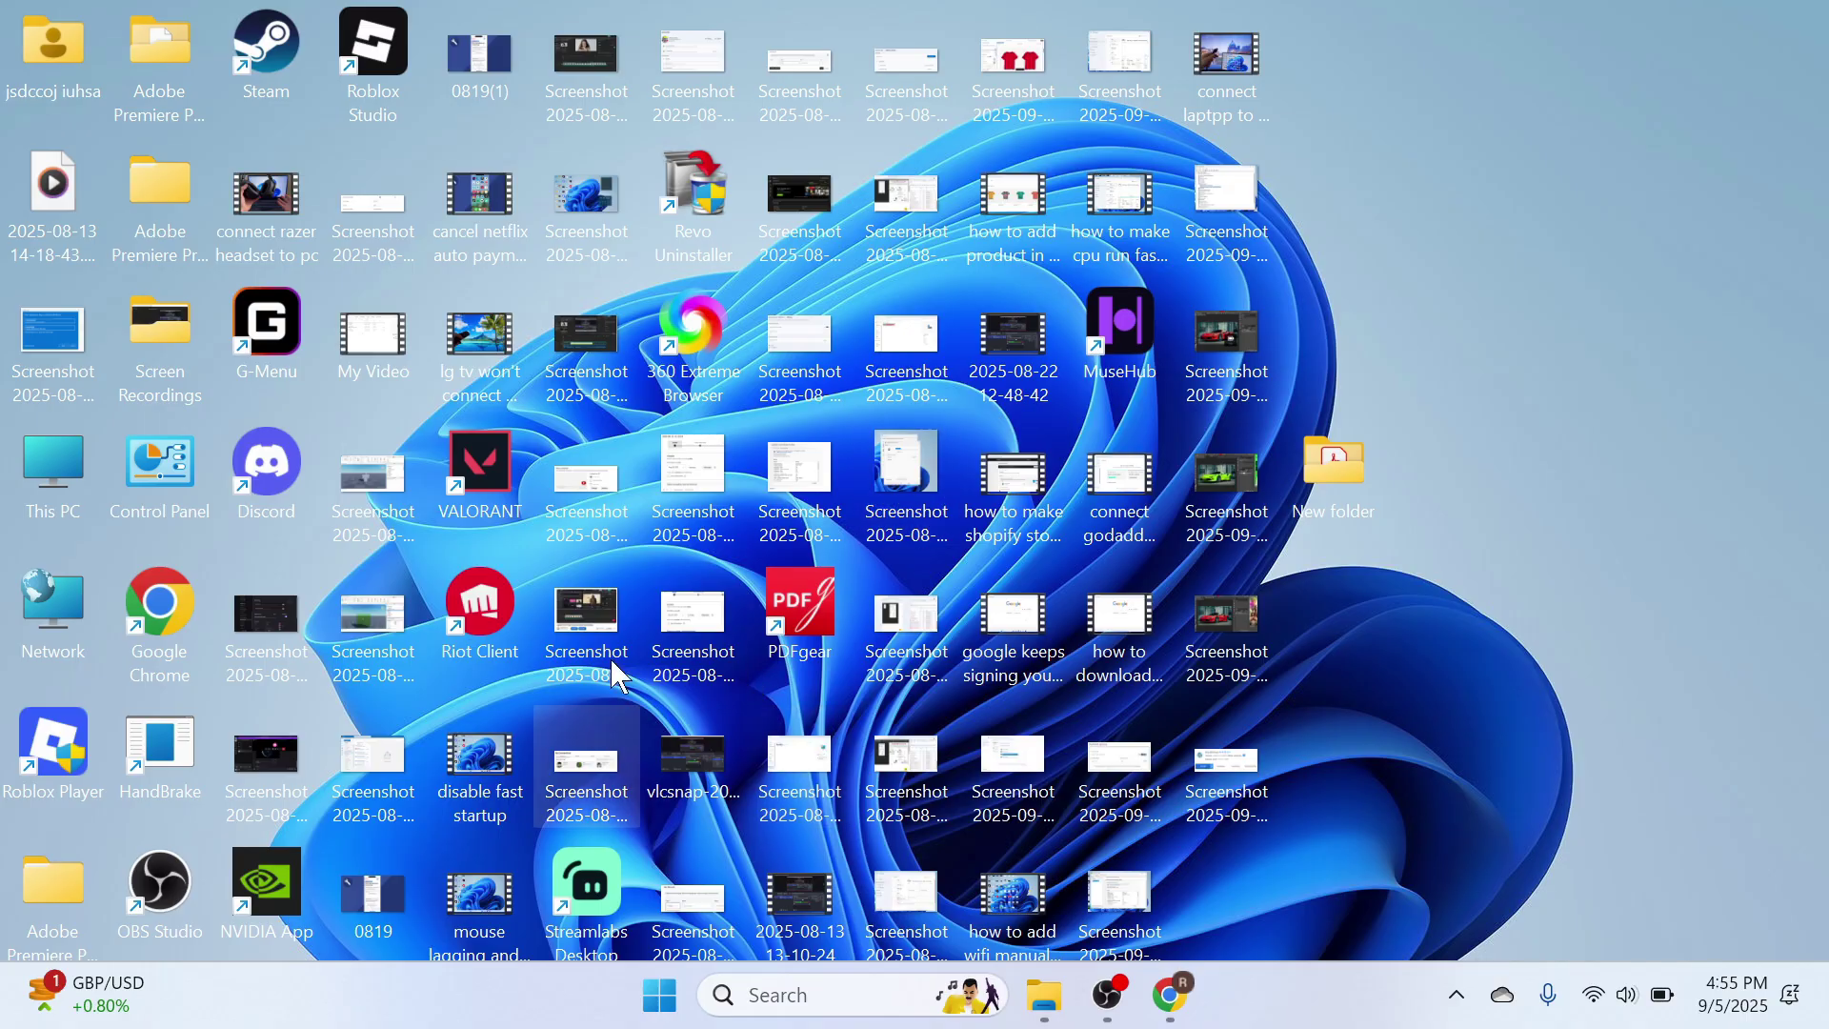
# Open Windows Settings from search and go to System > Recovery.
pyautogui.click(661, 995)
pyautogui.write('setting')
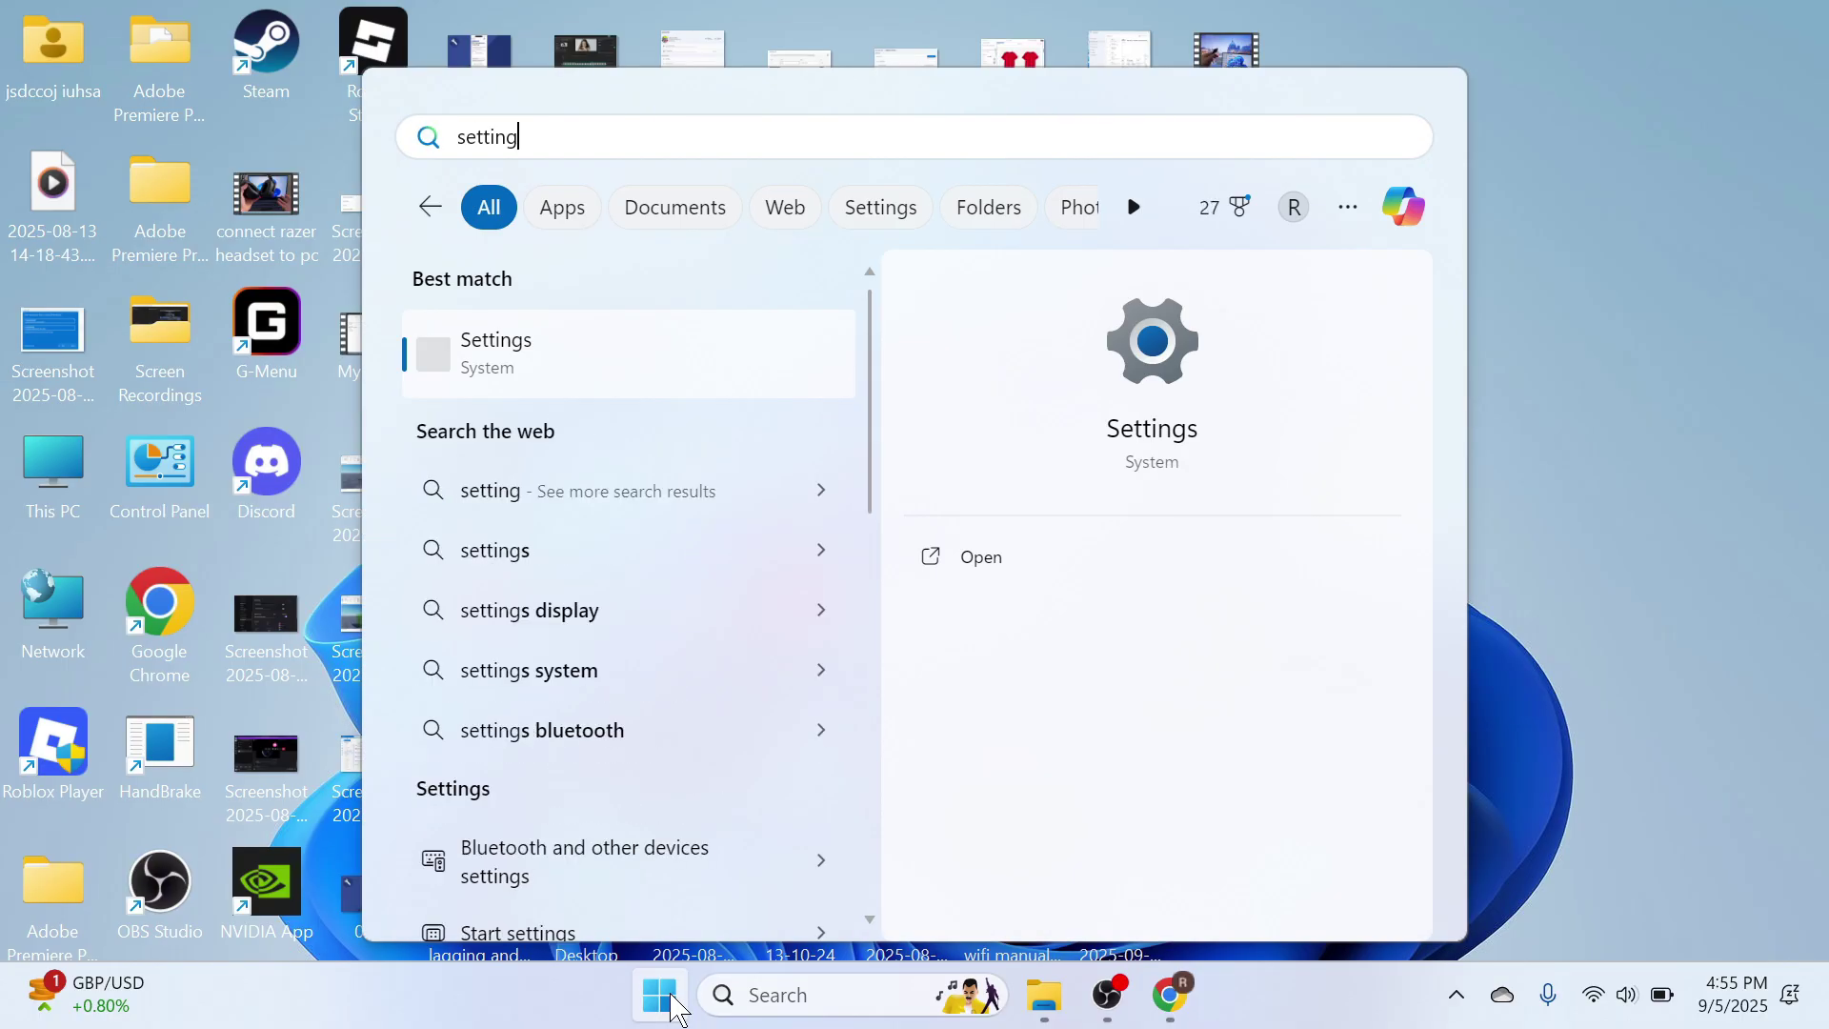
pyautogui.click(625, 360)
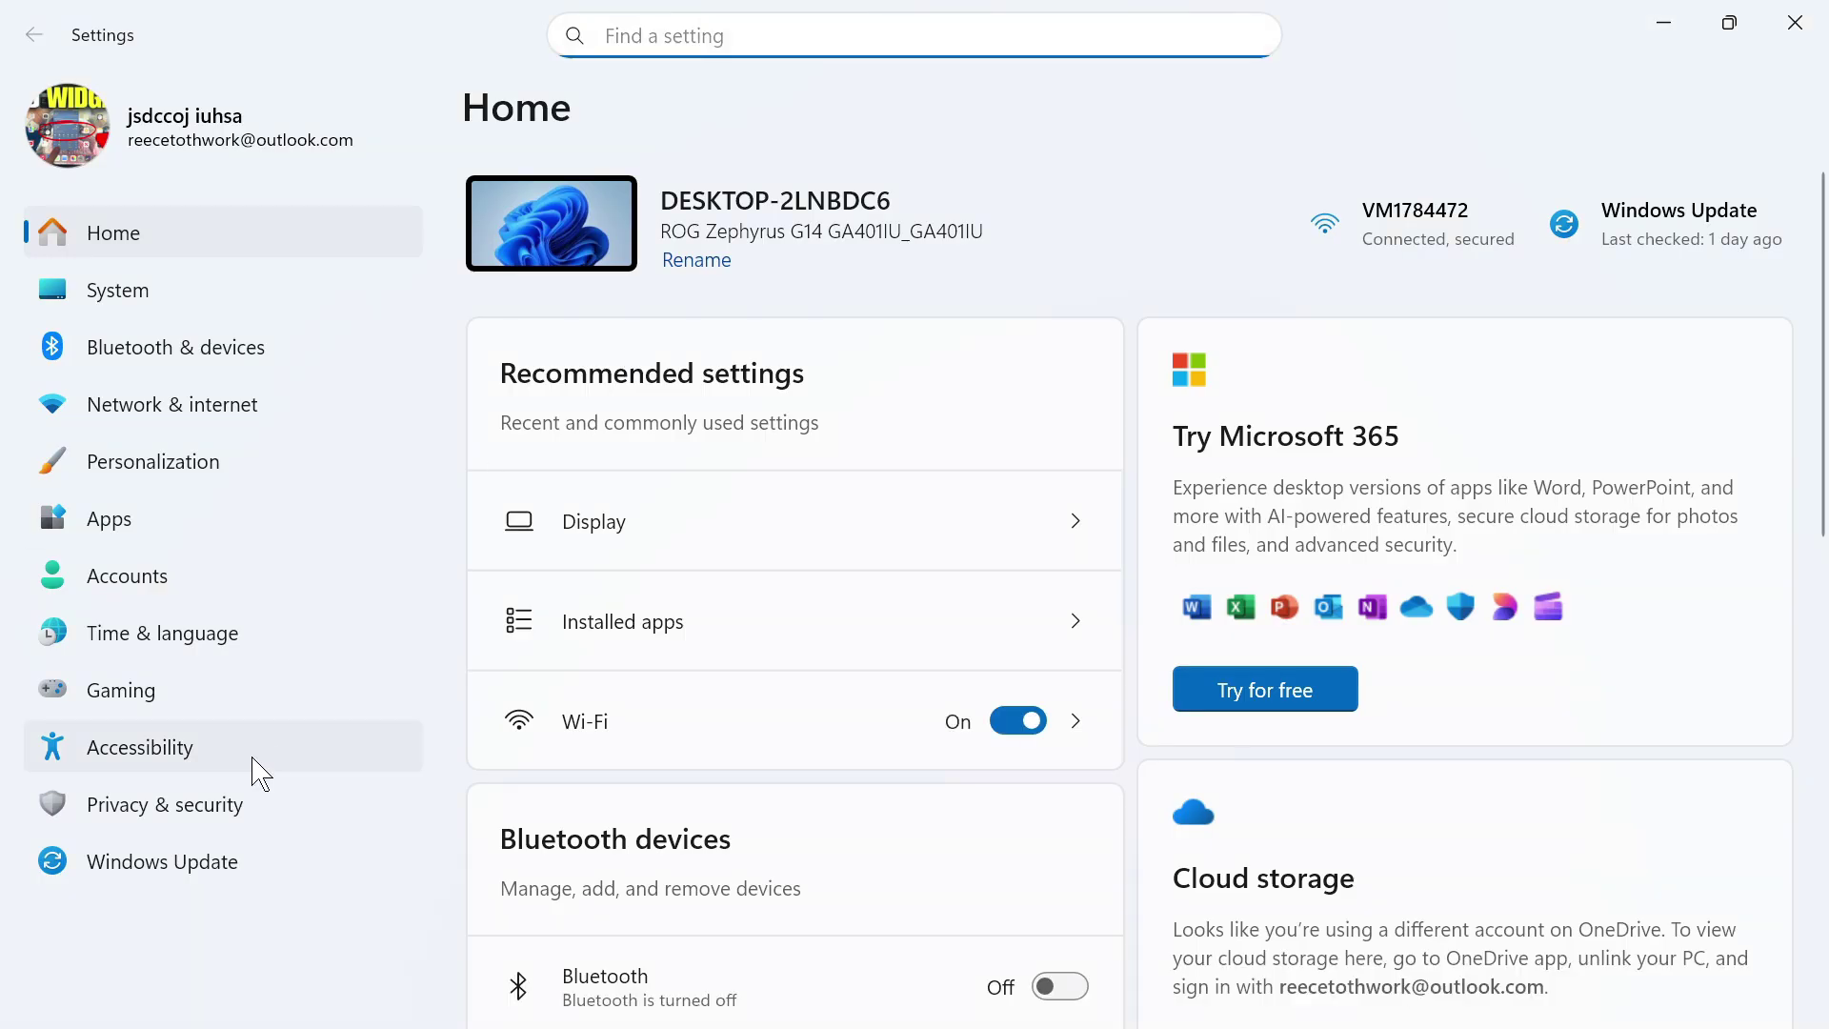
pyautogui.click(191, 299)
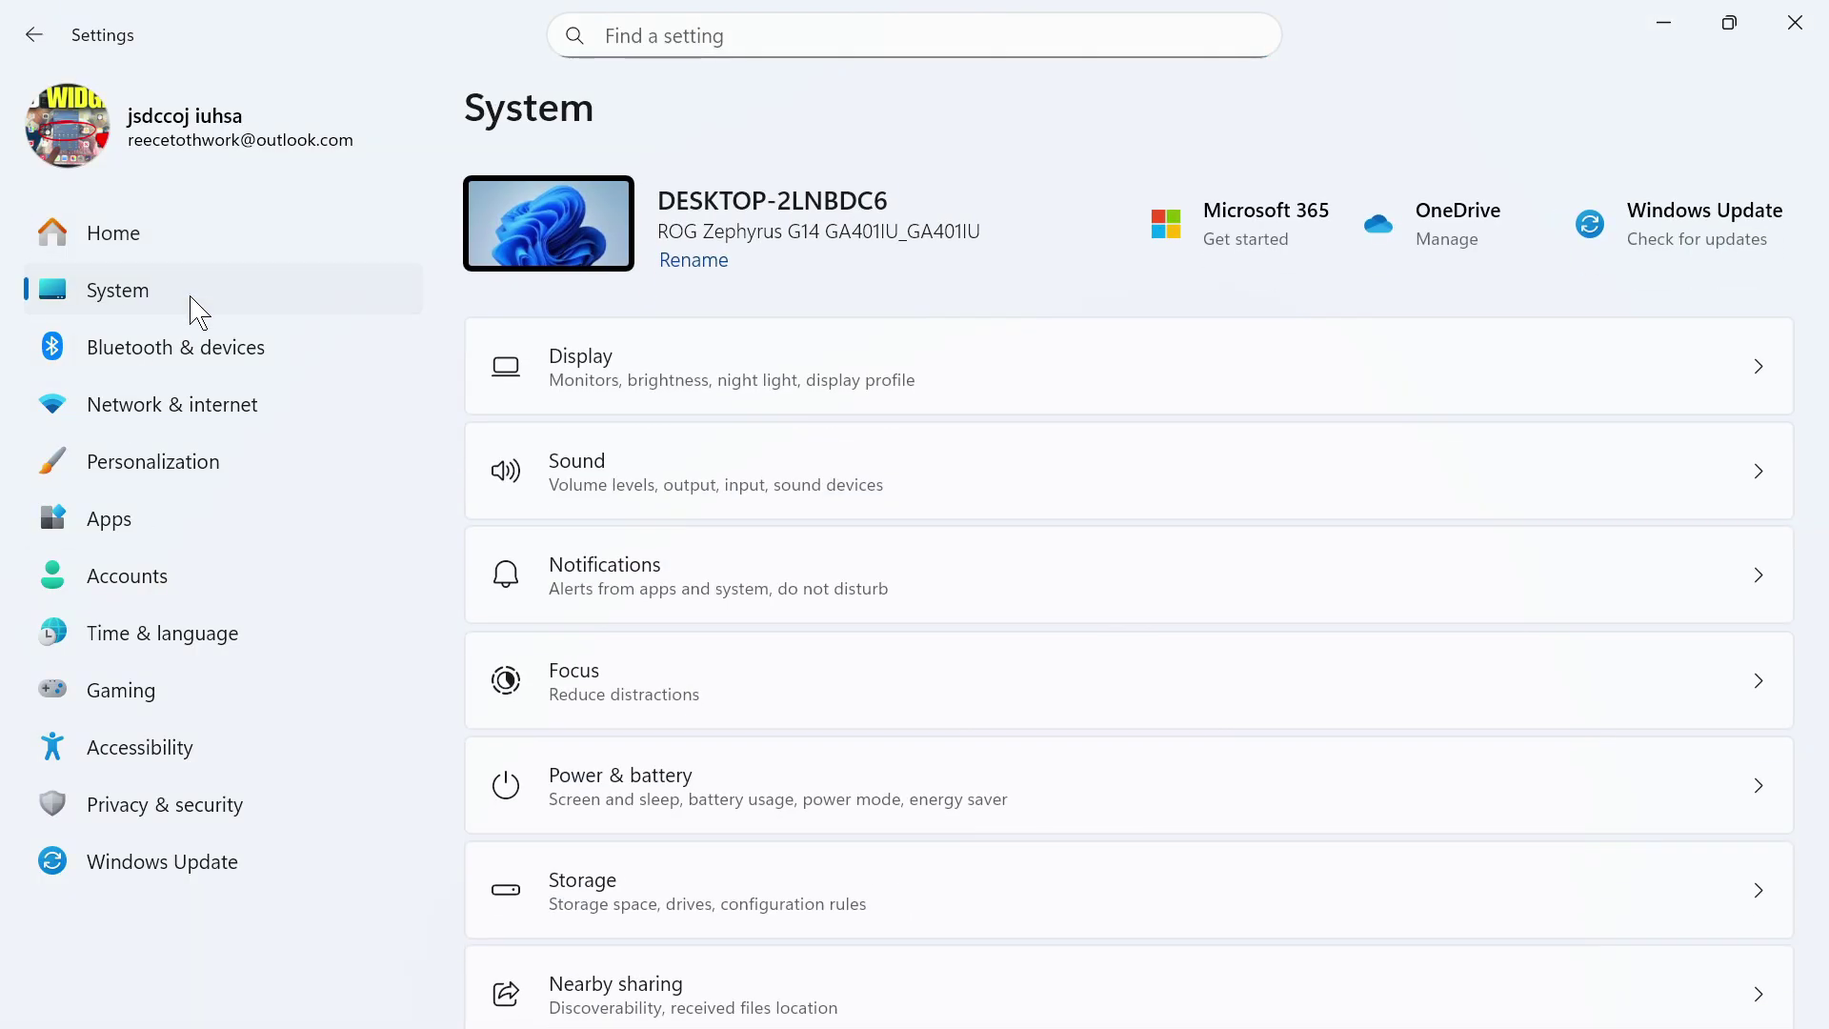
pyautogui.scroll(-6, 747, 522)
pyautogui.scroll(-2, 753, 522)
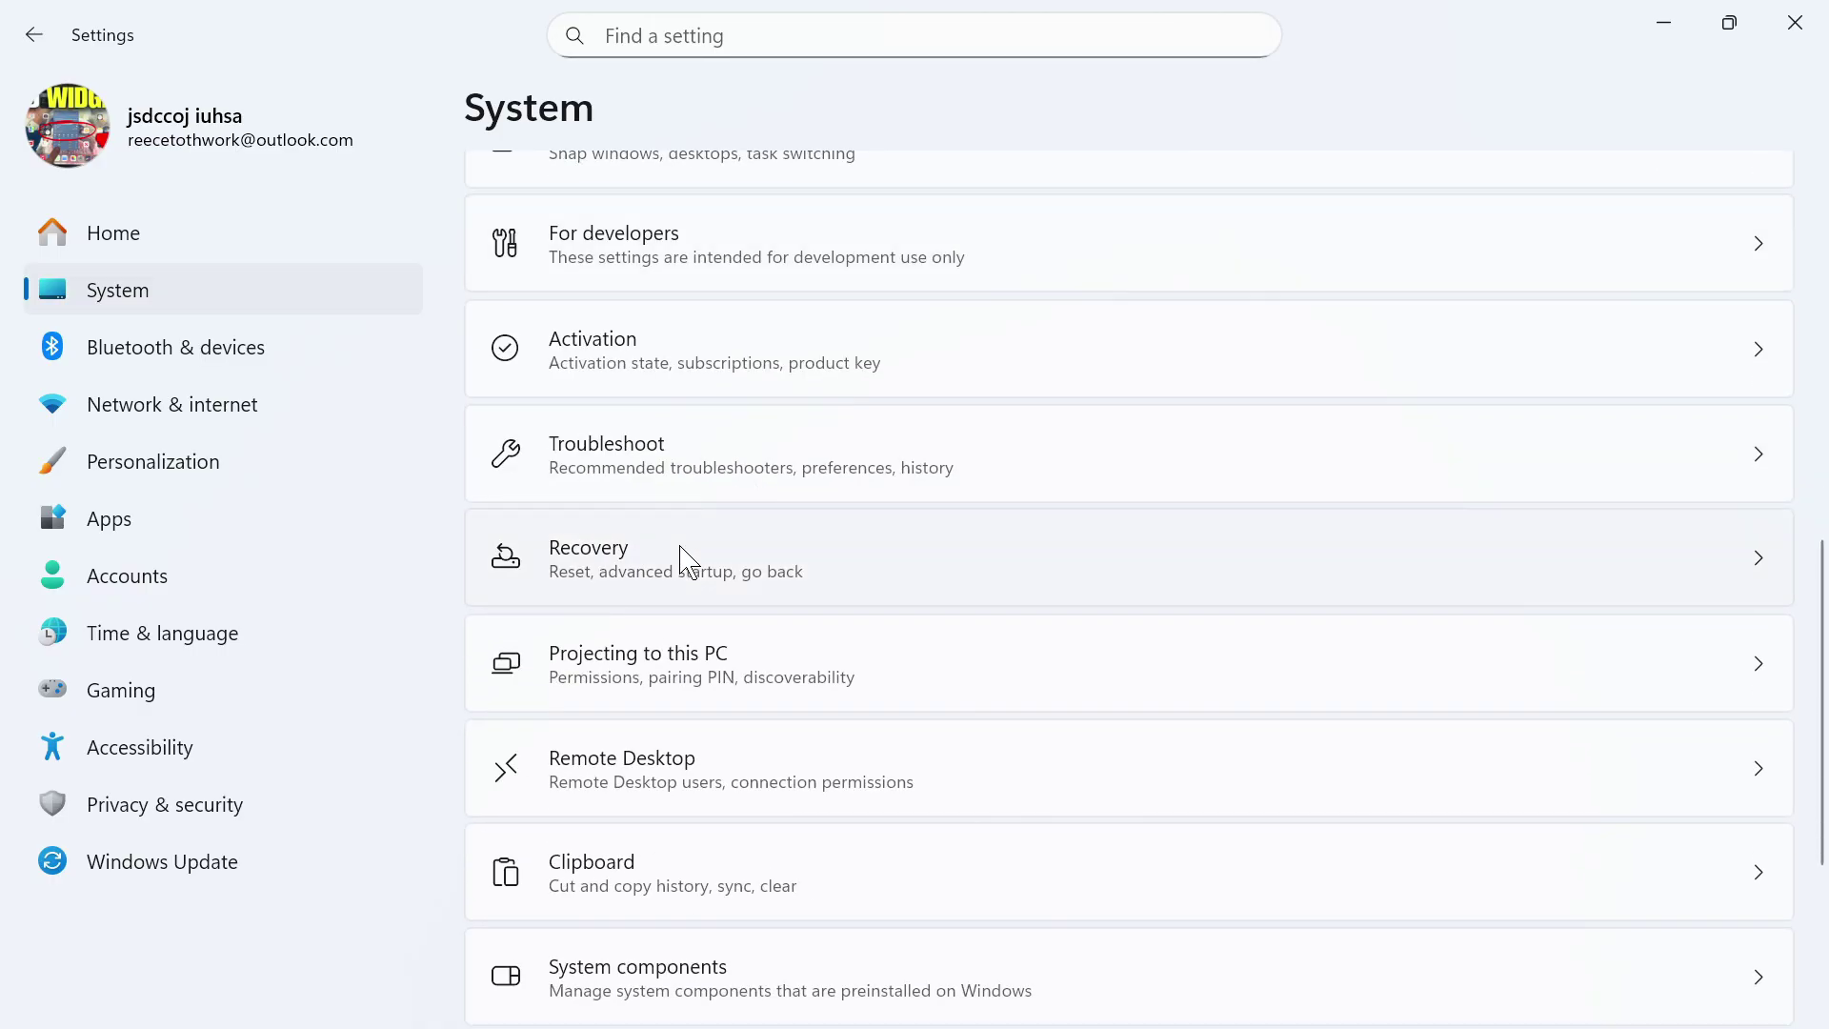
pyautogui.click(684, 562)
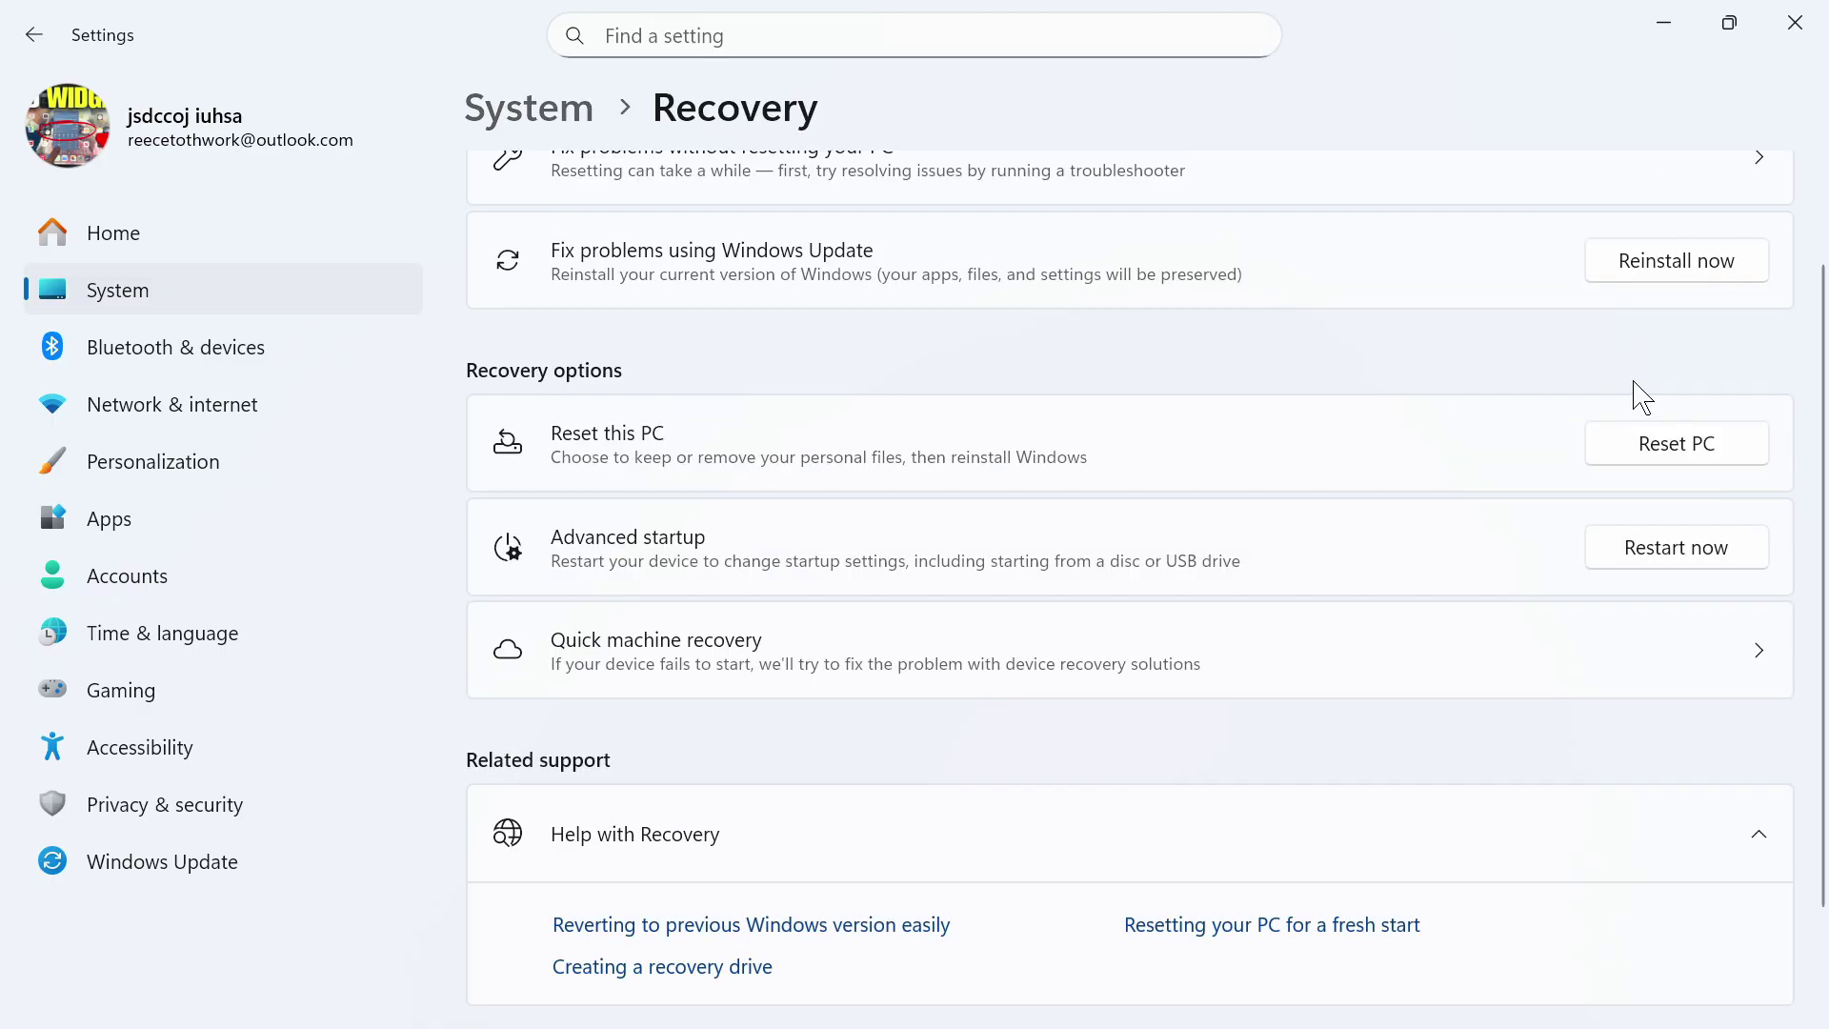
# Start Reset this PC with Keep my files, then cancel at the reinstall-method choice.
pyautogui.click(1701, 466)
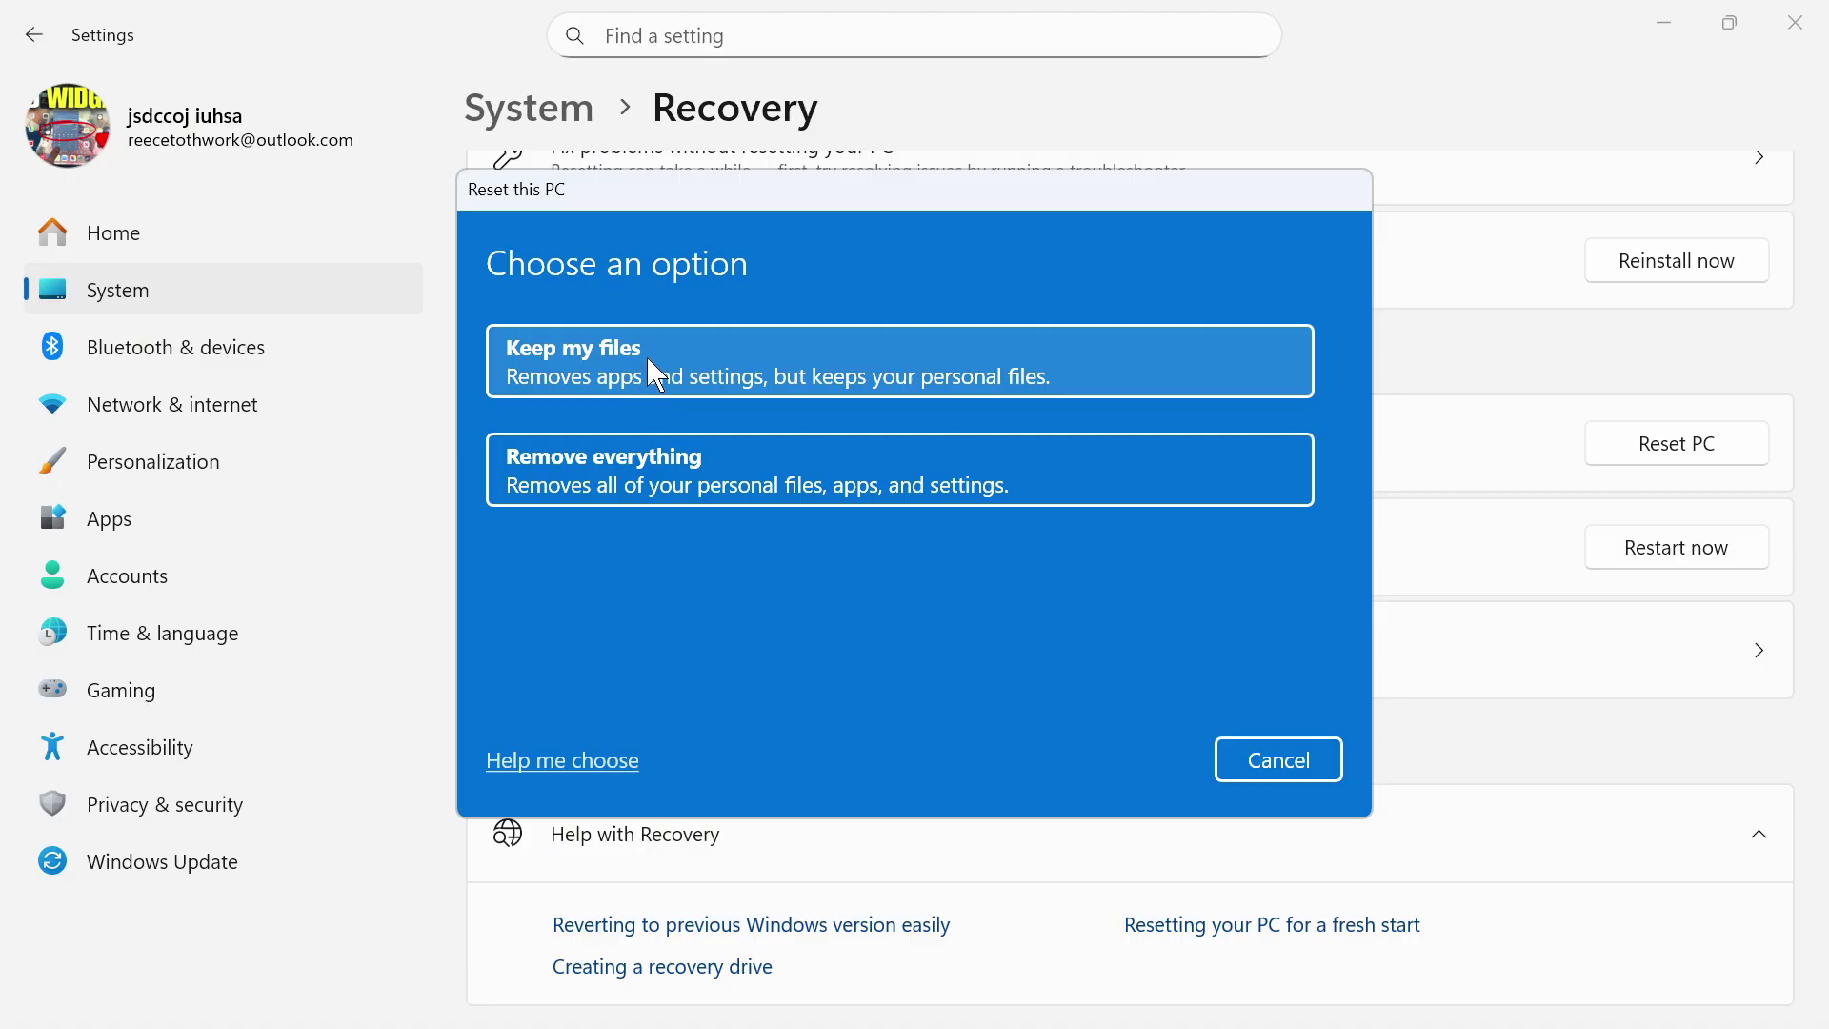
pyautogui.click(667, 355)
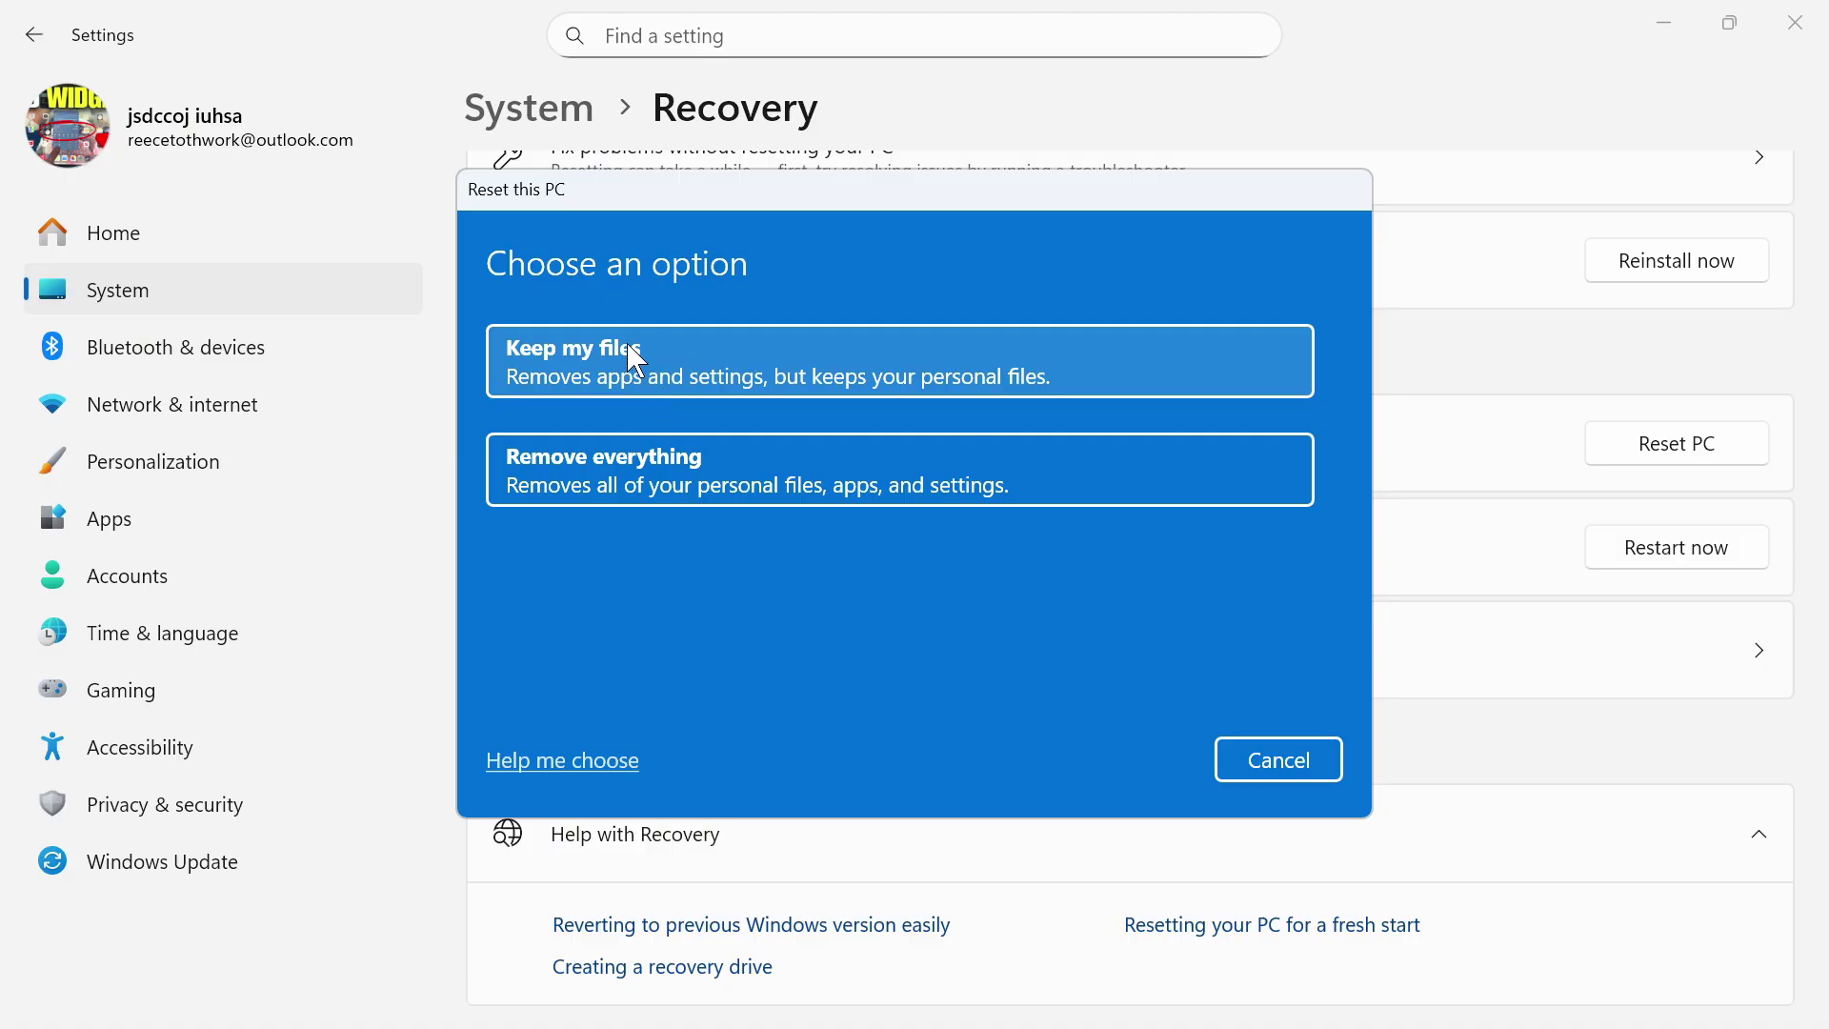
pyautogui.click(583, 364)
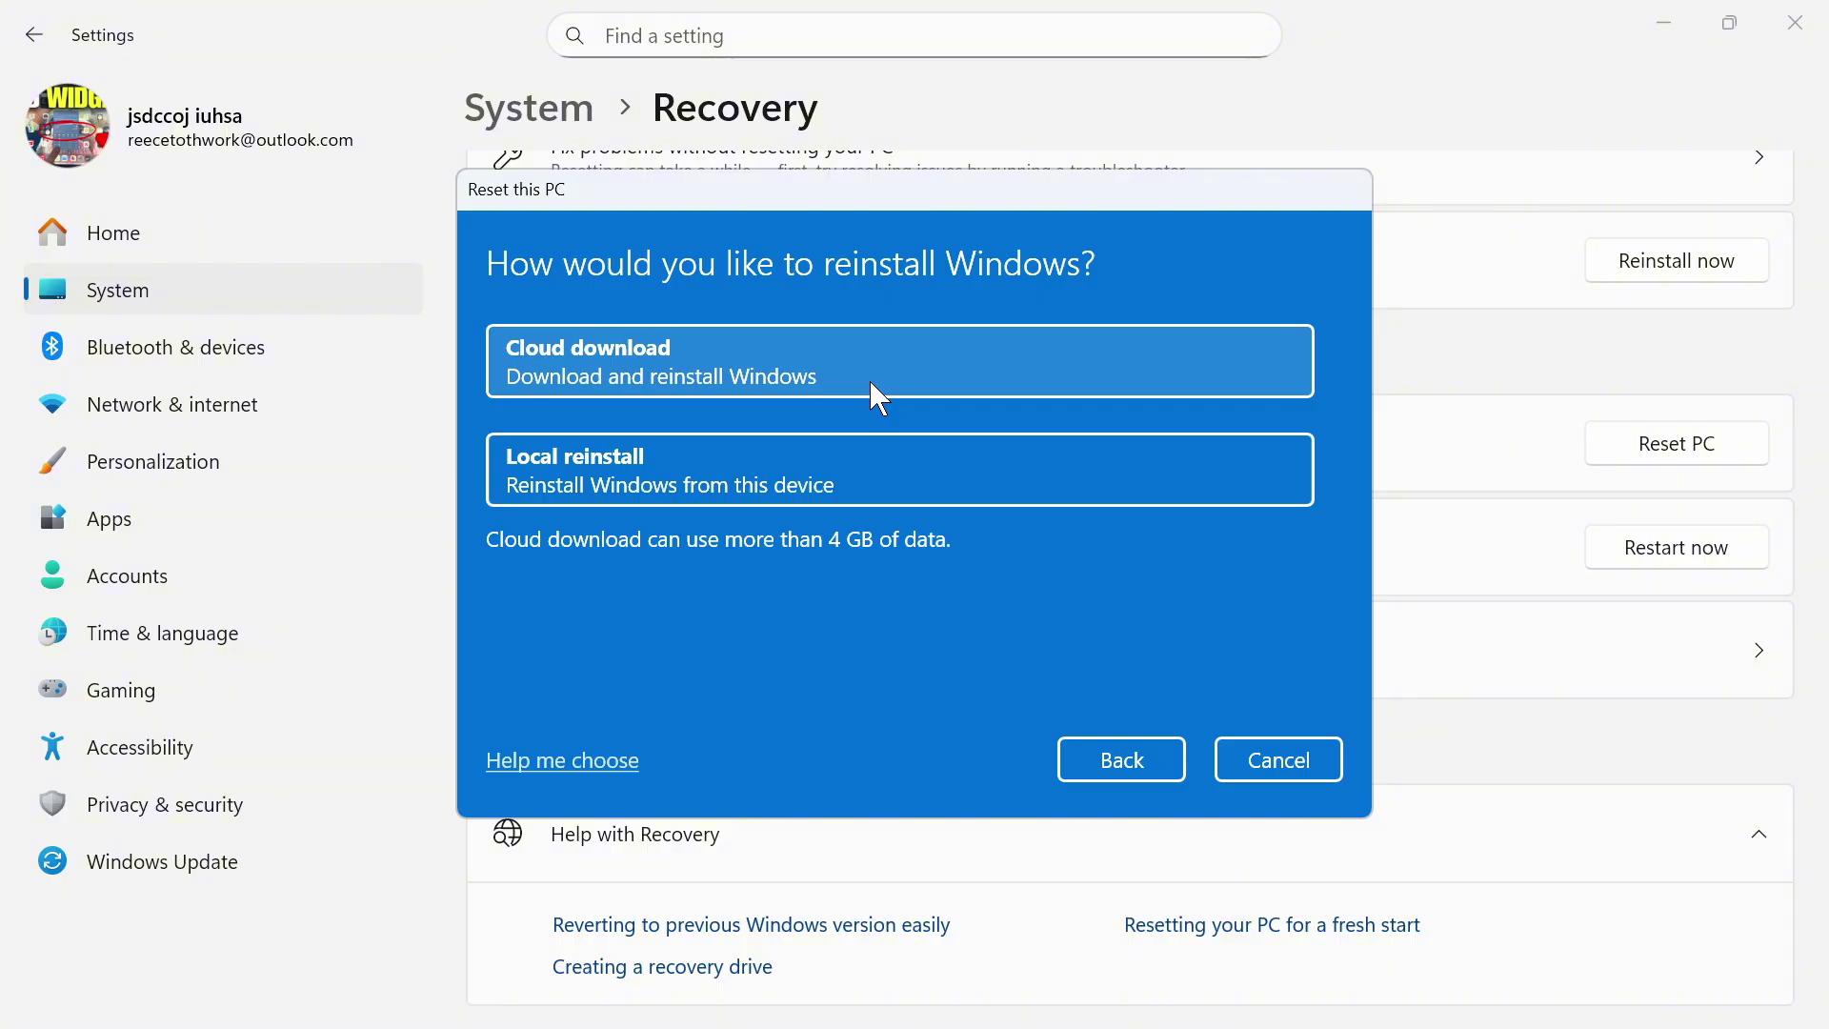
pyautogui.click(1299, 757)
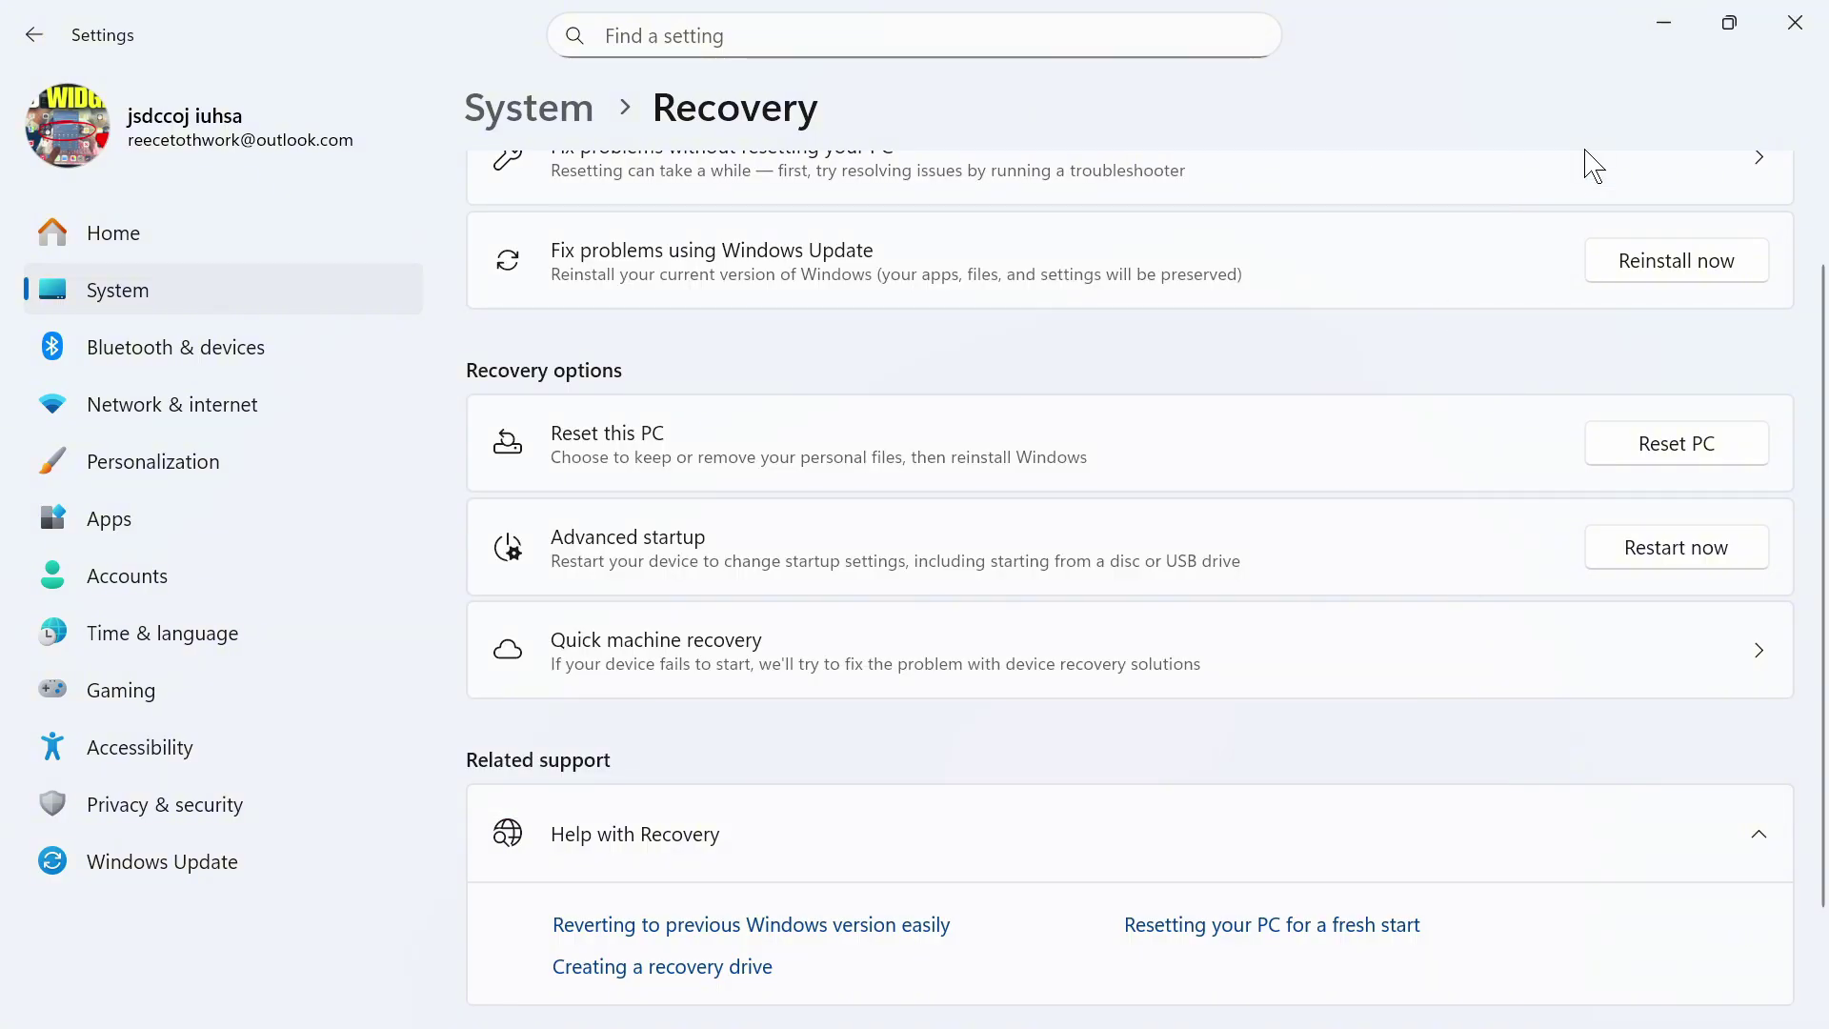